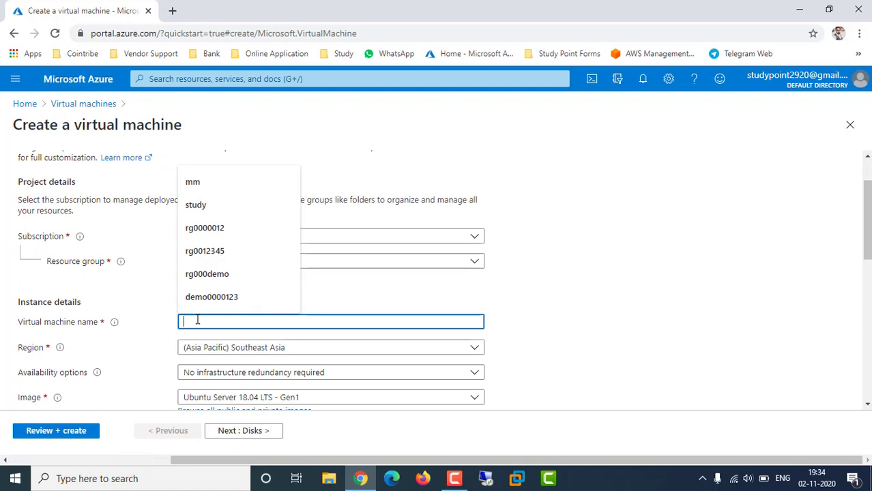
Step: Name the virtual machine ctpdt01 and set its region to (US) East US
text(ctp)
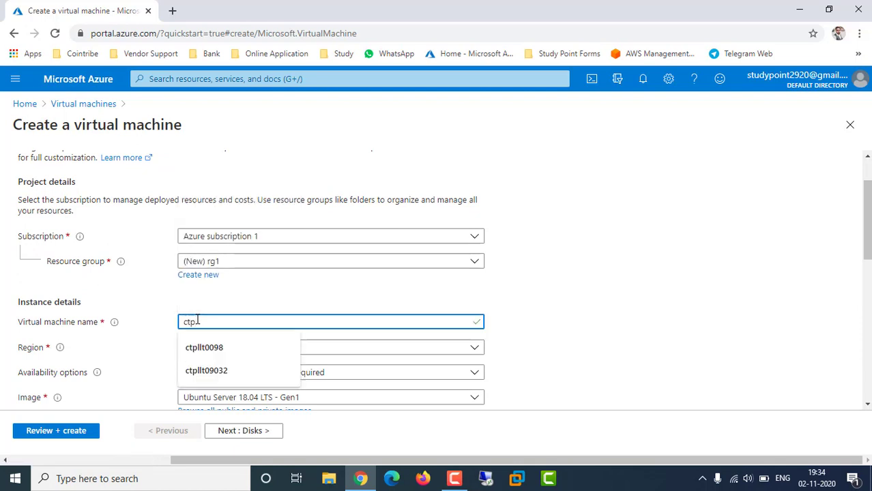
text(at)
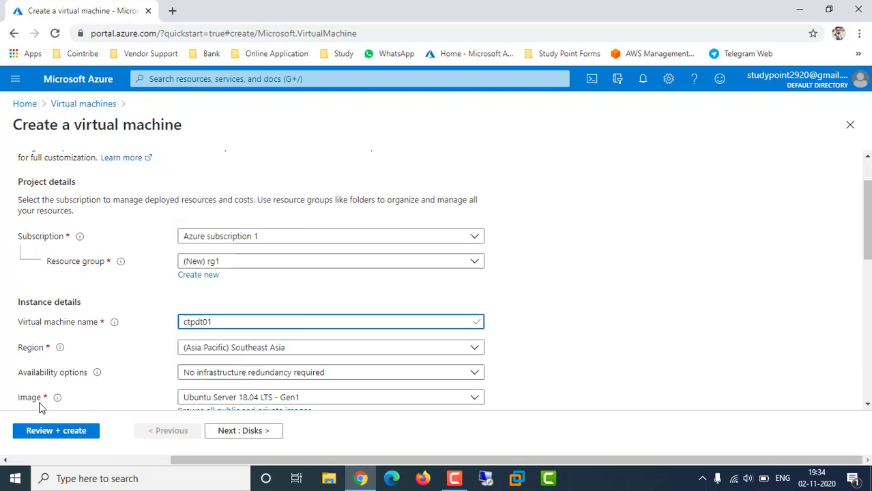
click(250, 352)
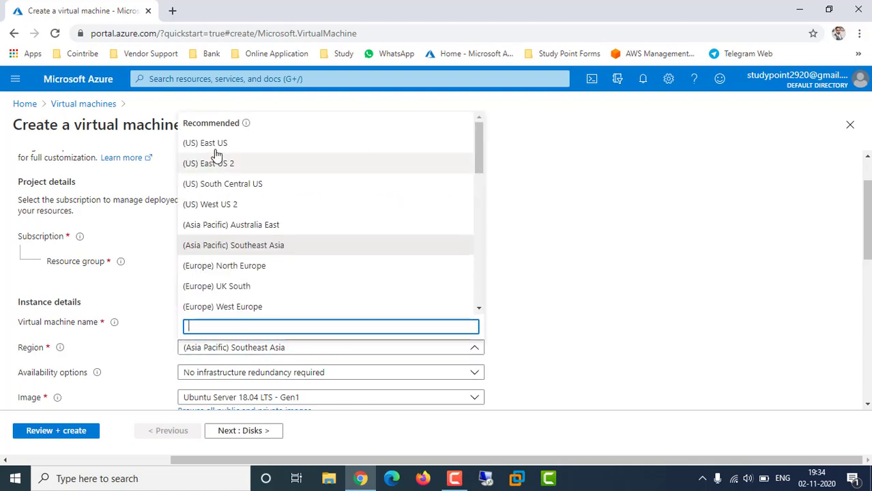
click(218, 144)
Step: Choose the Windows Server 2019 Datacenter - Gen1 image and the Standard_B1s size for the virtual machine
scroll(577, 315, down, 3)
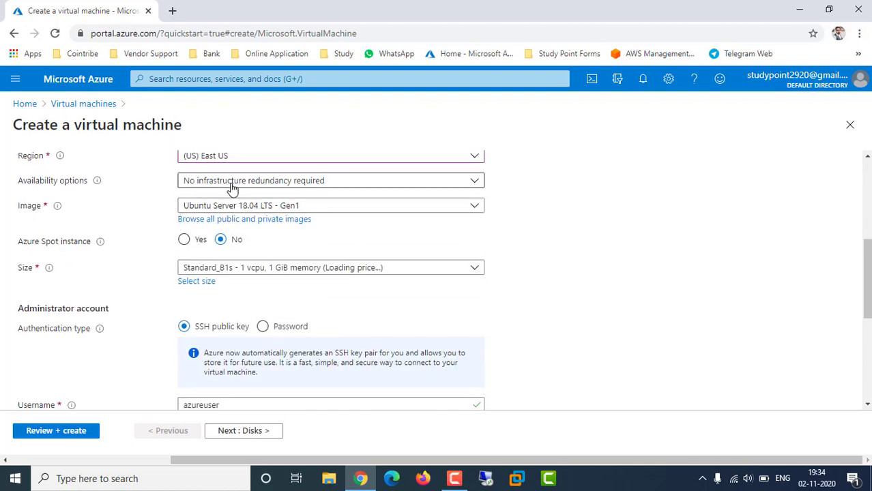
click(249, 206)
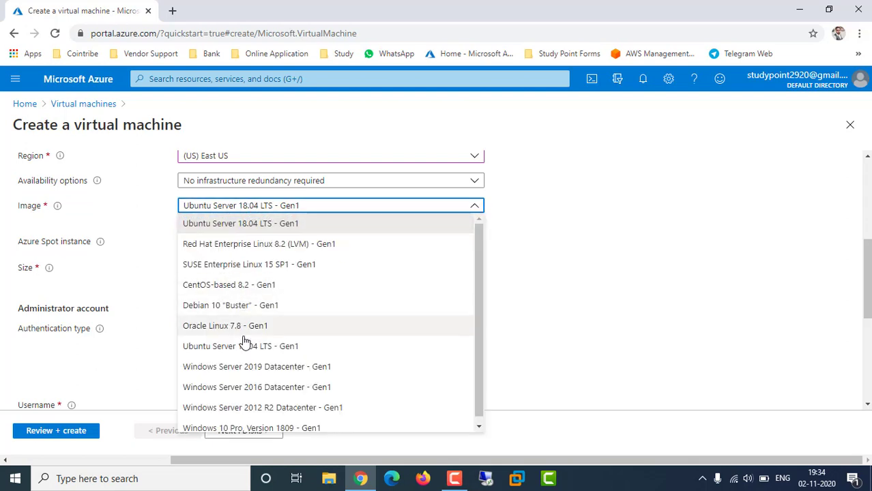
click(214, 365)
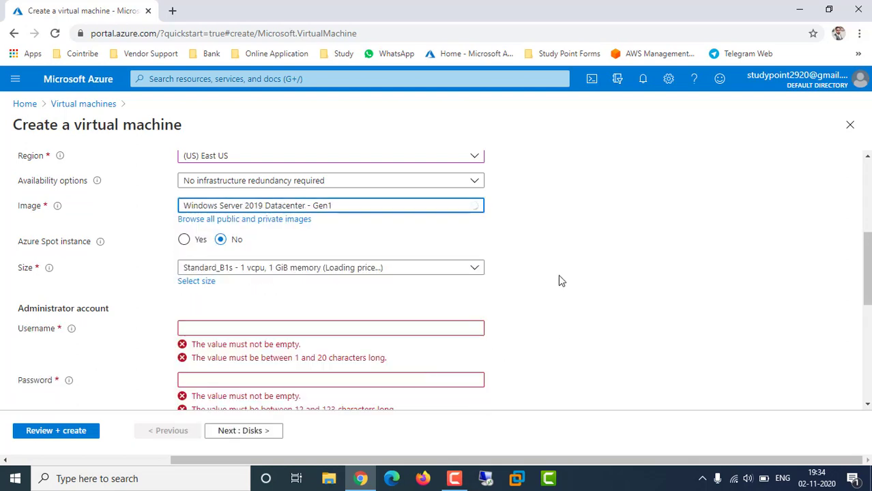
click(259, 328)
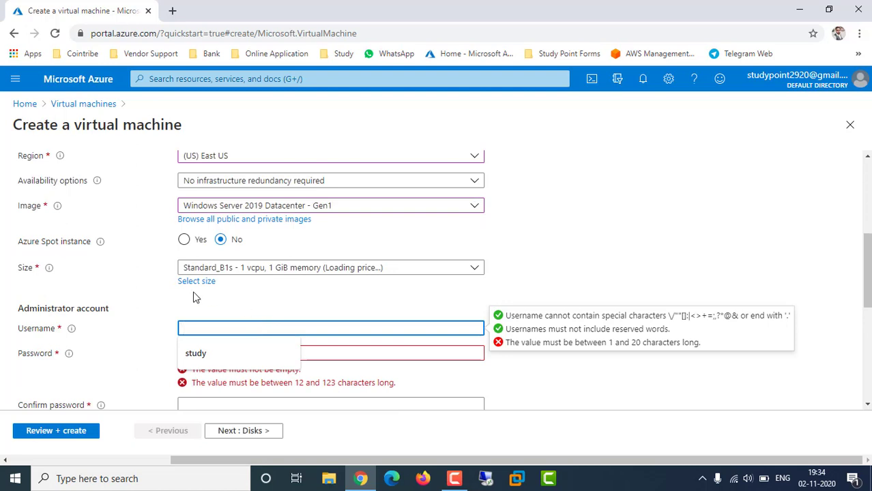
click(47, 285)
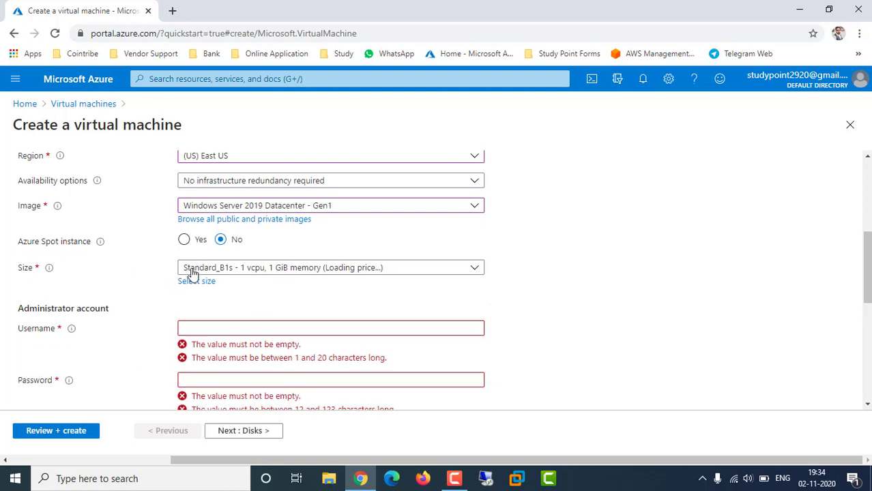
click(245, 273)
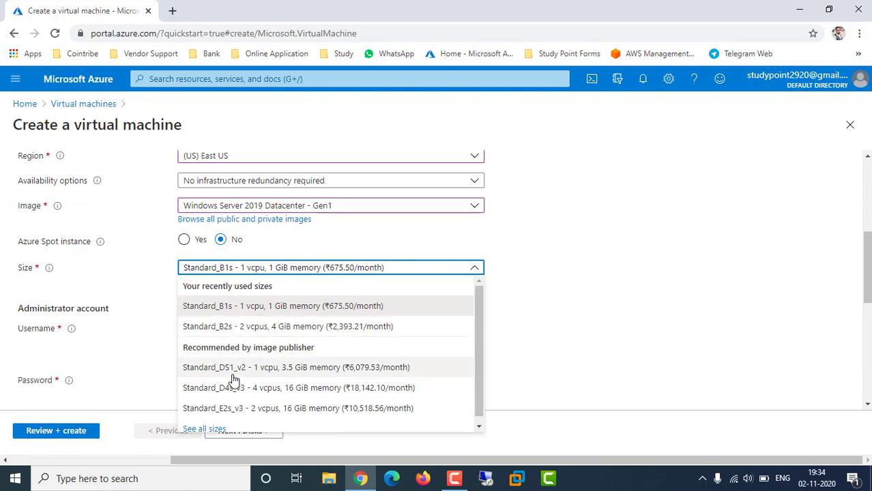
click(253, 307)
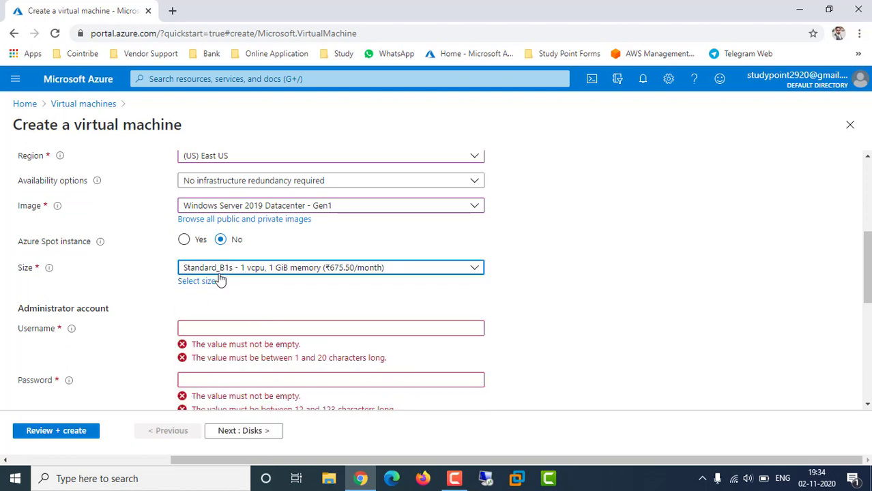
Step: Fill in the administrator account with username study, the account password and its confirmation
click(203, 328)
text(study)
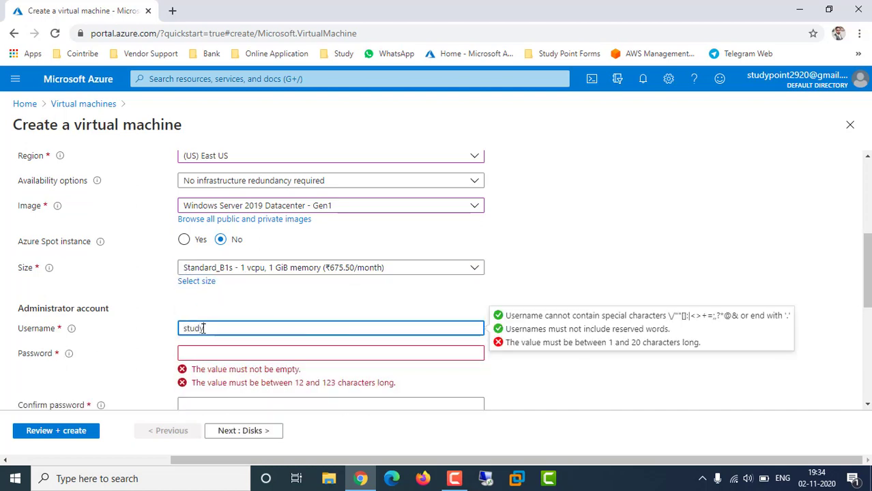
key(Tab)
text(P)
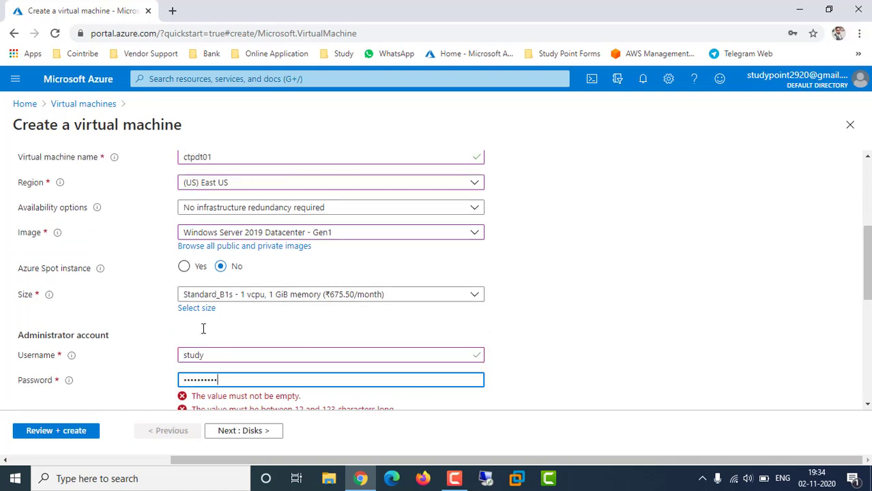
scroll(202, 329, down, 3)
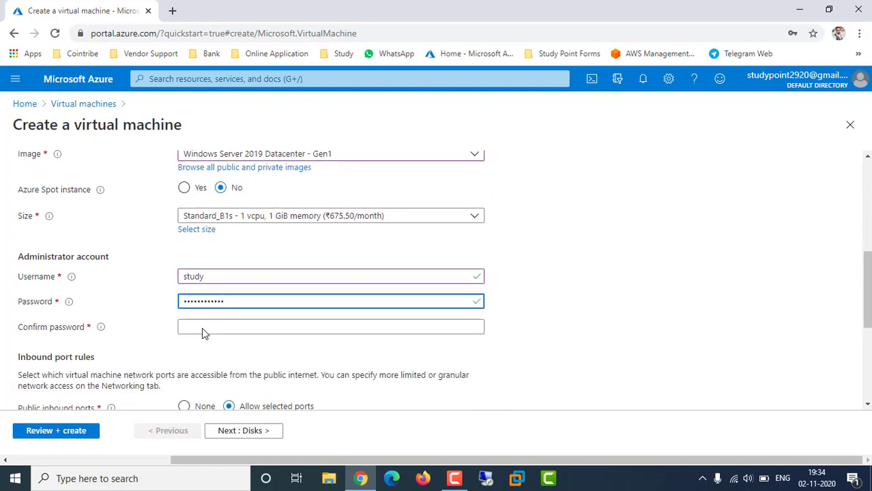
click(217, 303)
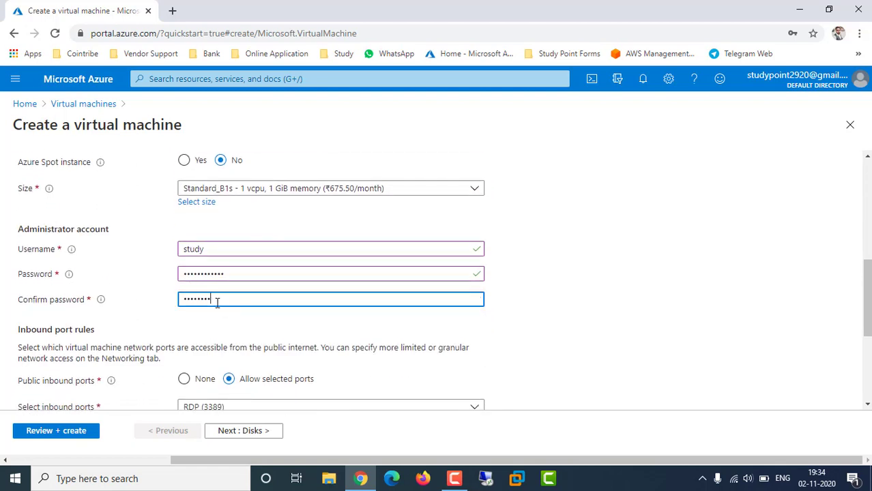
Step: Keep the default inbound port and licensing settings, proceed to the disk settings and set the OS disk type to Standard HDD
scroll(217, 303, down, 3)
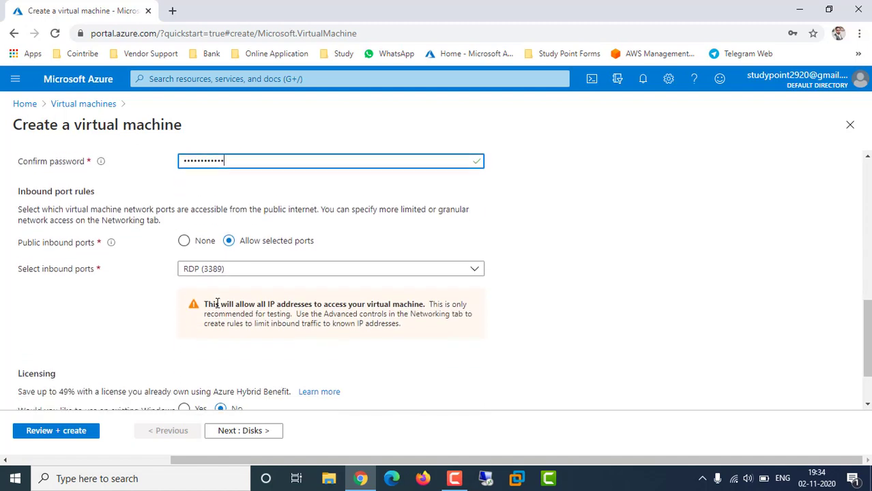
scroll(217, 303, down, 1)
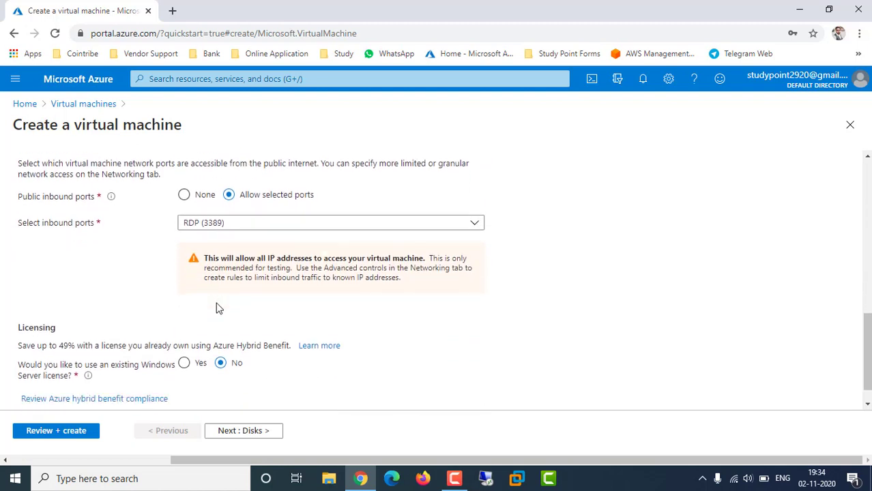
click(240, 431)
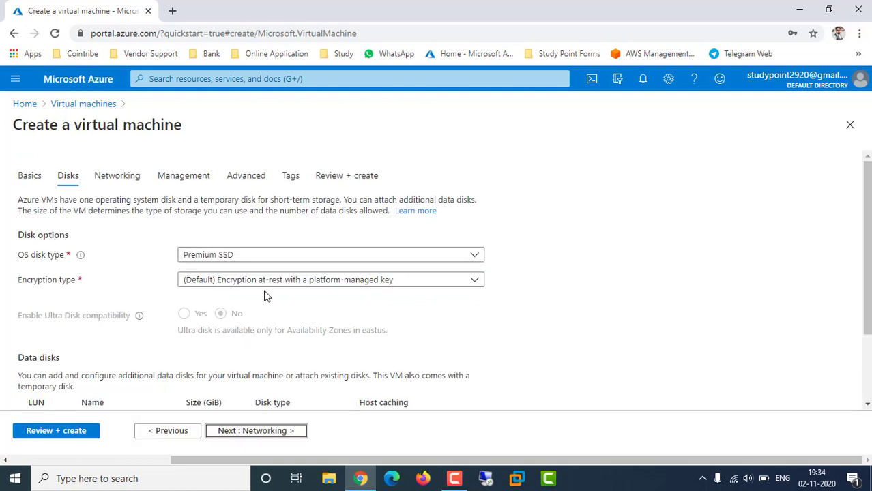
click(247, 256)
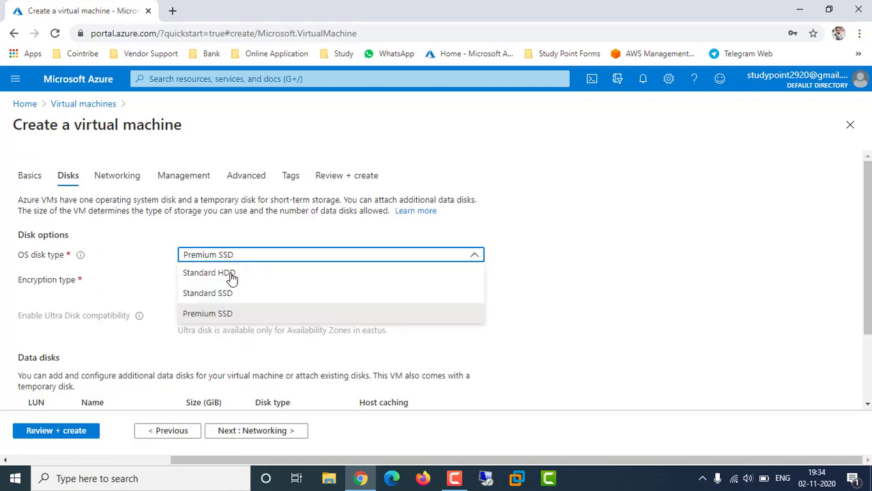
click(232, 275)
scroll(521, 266, down, 2)
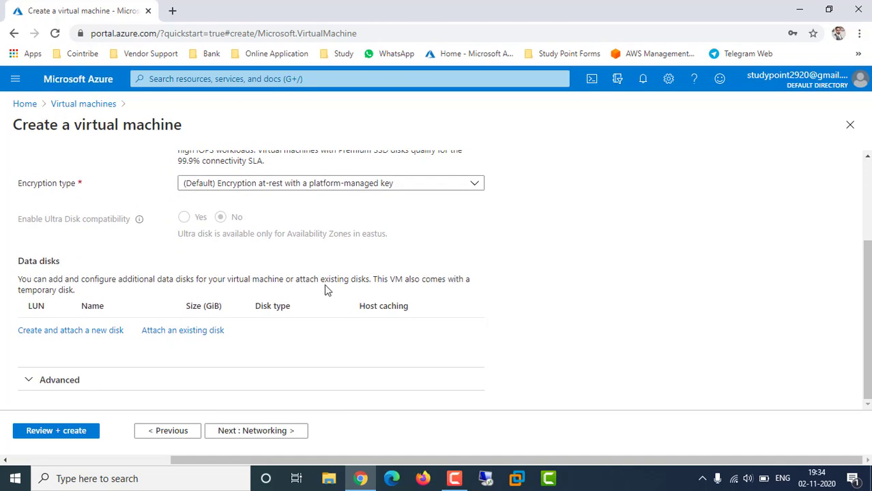
Step: Keep the default networking settings and disable boot diagnostics in the management settings
click(255, 431)
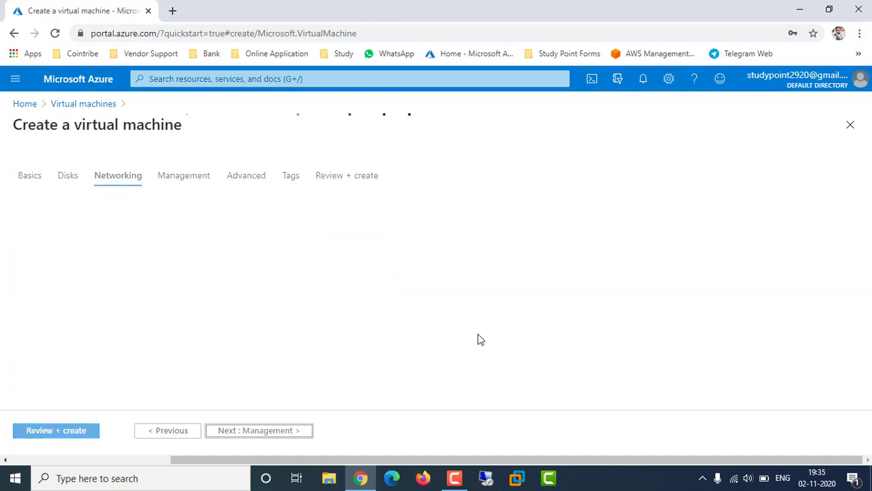
scroll(332, 327, down, 3)
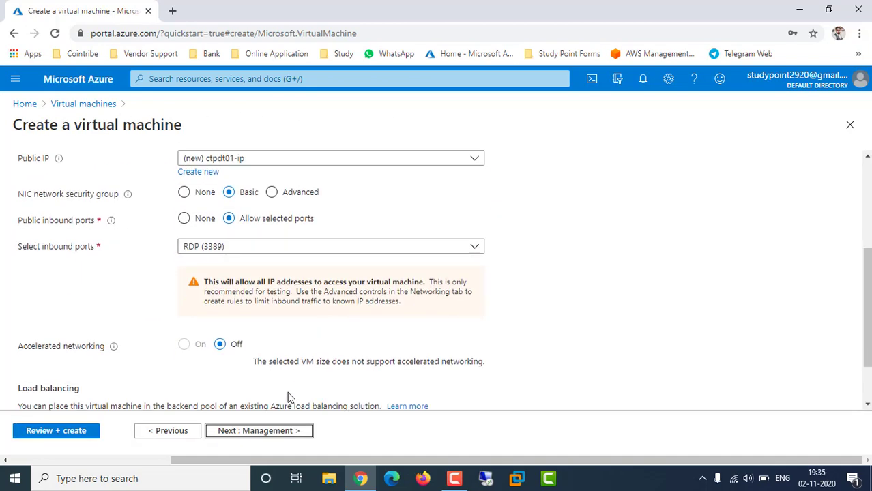
click(265, 430)
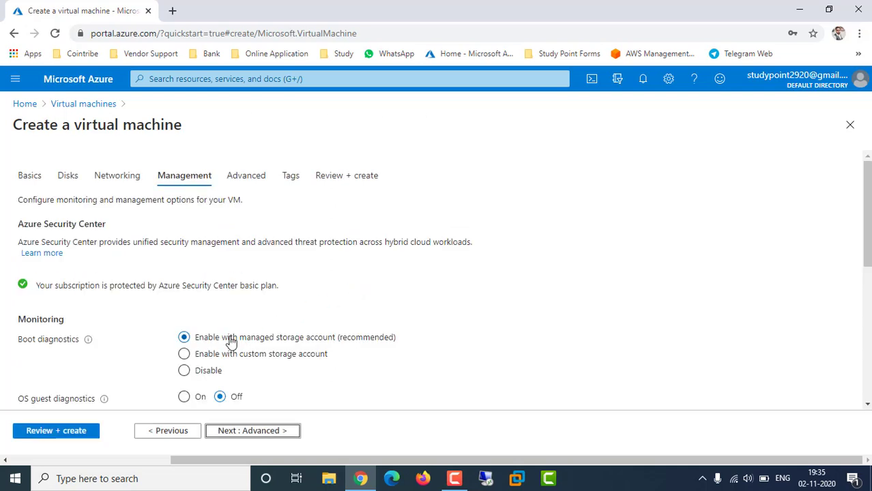
scroll(282, 316, down, 3)
click(195, 245)
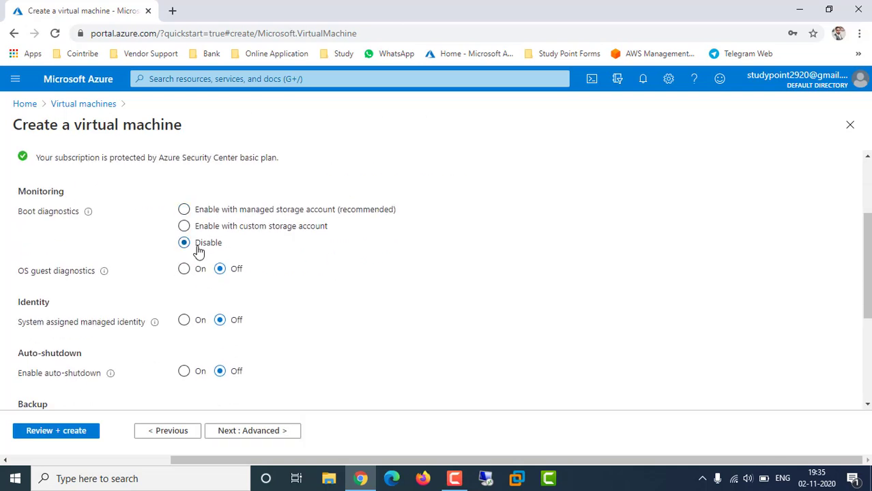
Step: Leave the advanced settings and tags at their defaults, review the configuration and create the virtual machine
click(250, 432)
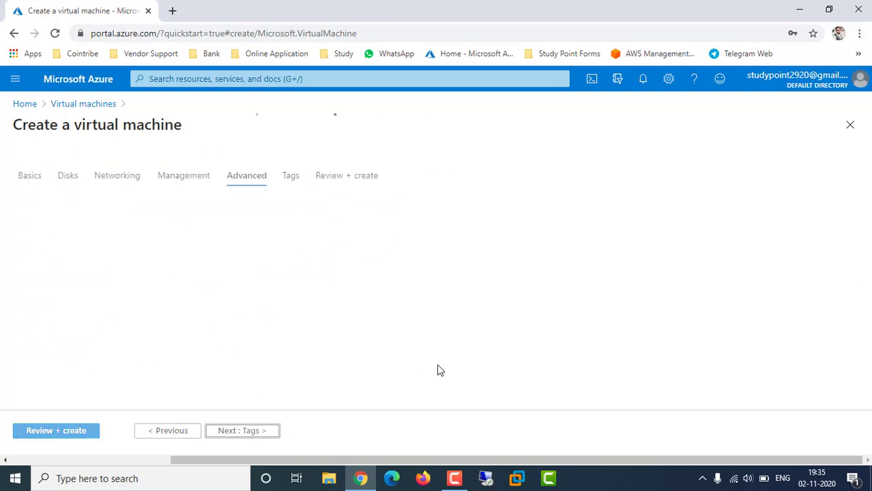
scroll(346, 287, down, 3)
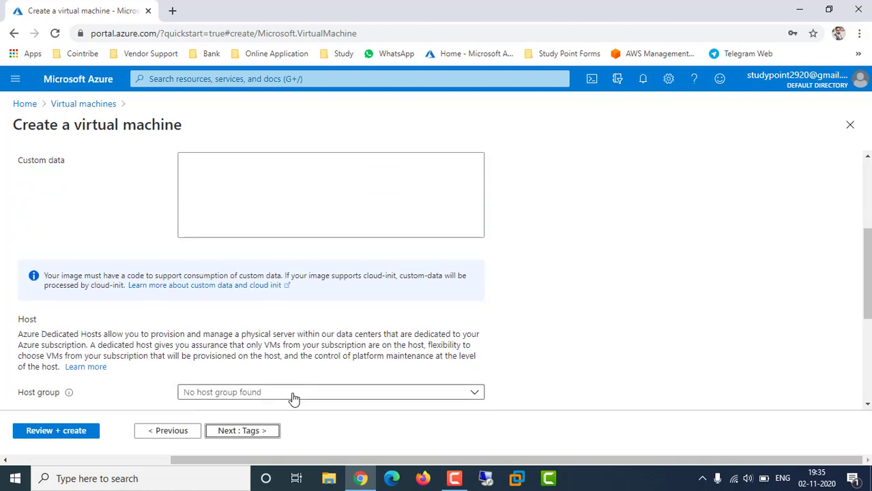
click(242, 430)
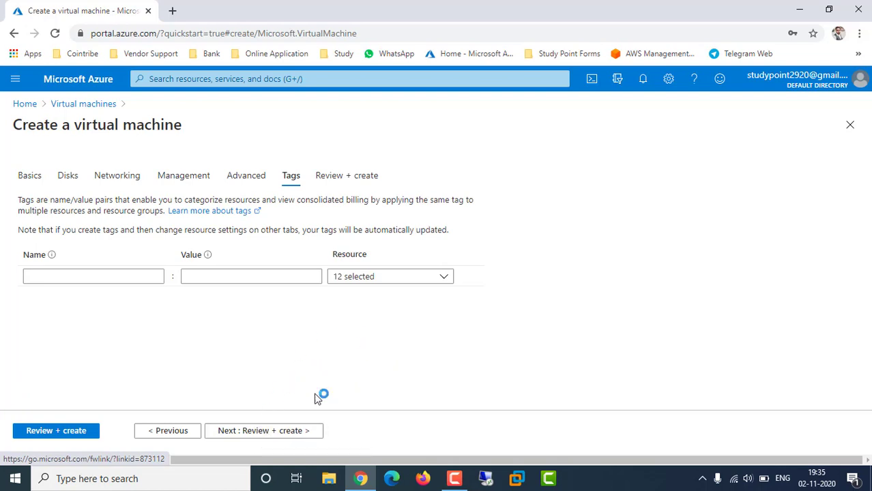
click(269, 432)
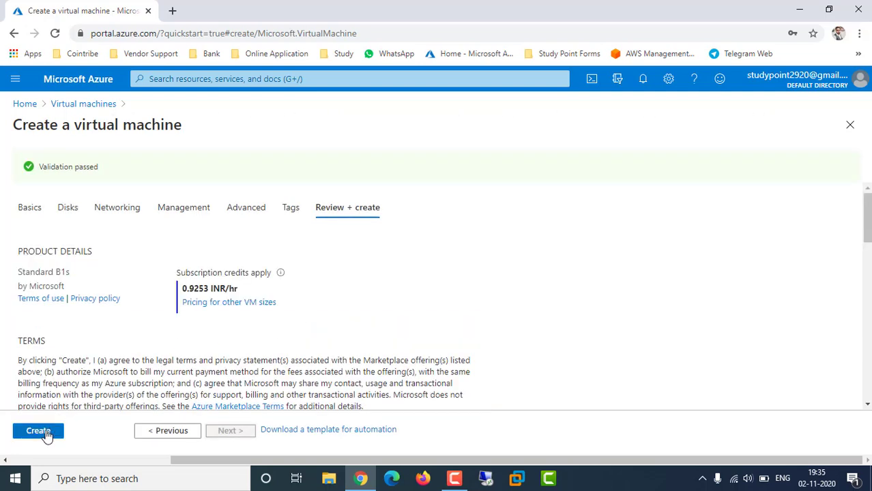
click(39, 431)
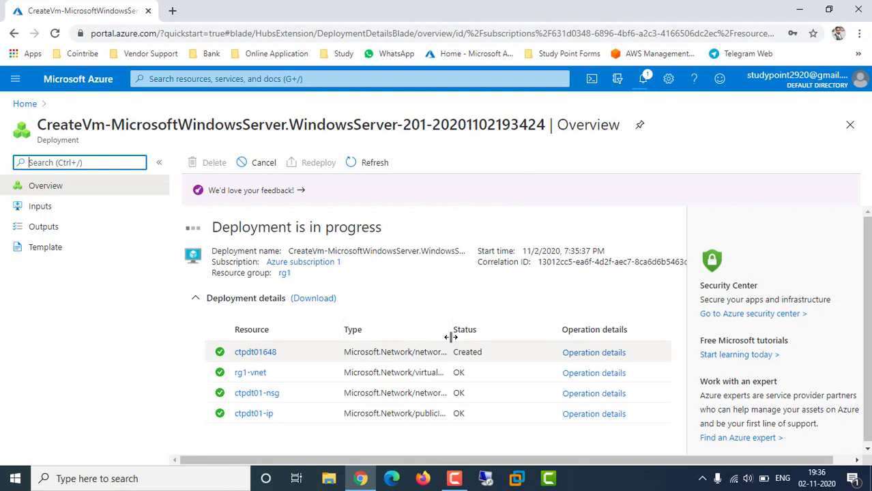
Step: Open the deployed virtual machine's resource page and copy its public IP address
drag(449, 333, 479, 333)
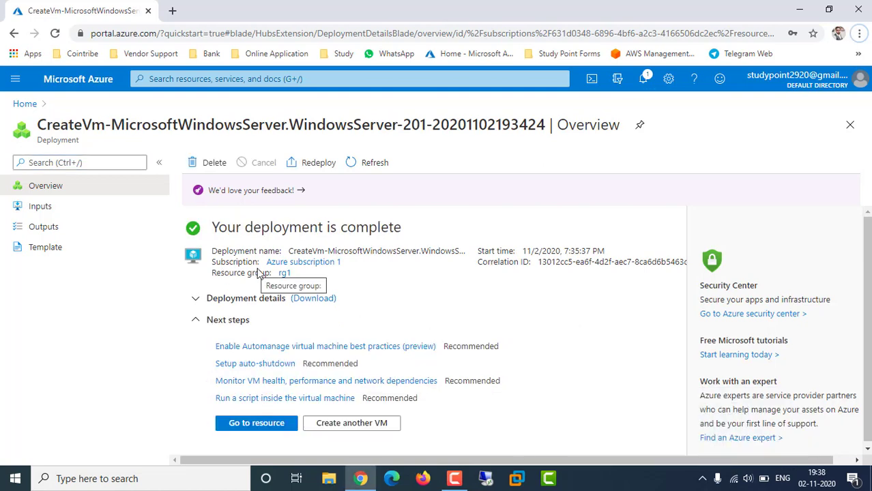
click(257, 424)
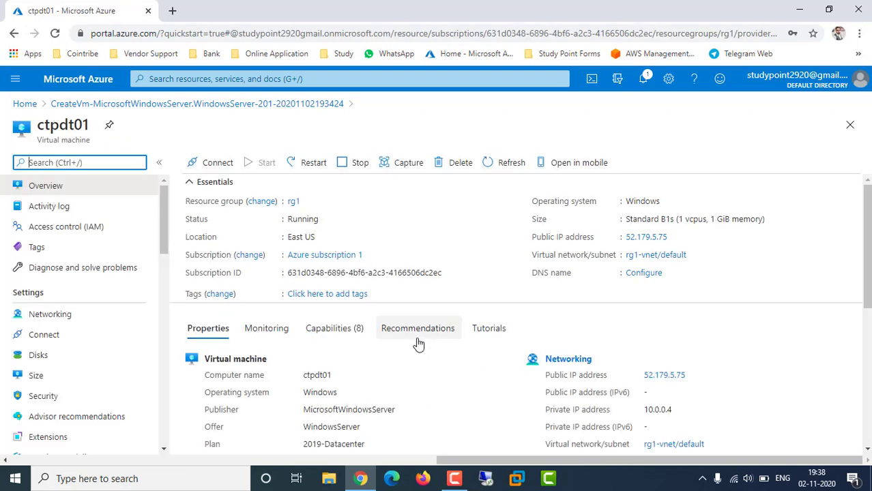
scroll(418, 342, down, 1)
scroll(410, 344, up, 1)
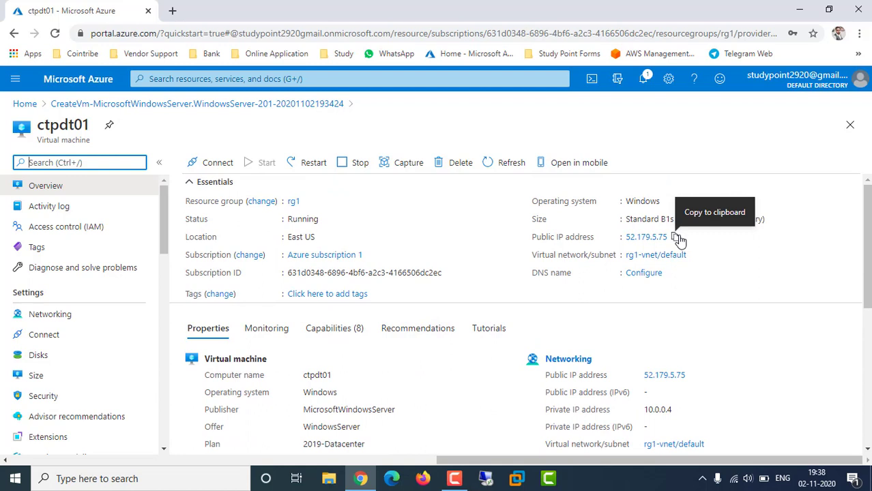
click(676, 238)
Step: Switch to Remote Desktop Connection and connect to the copied address 52.179.5.75
click(486, 478)
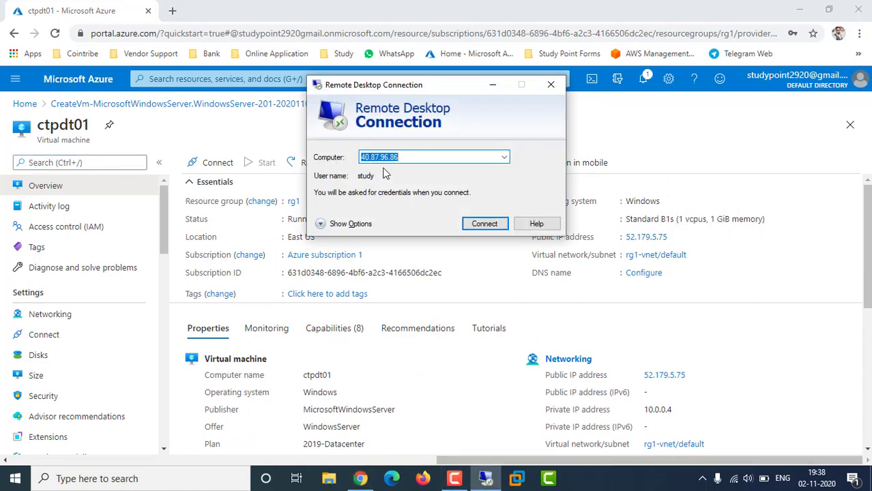
key(ctrl+v)
click(475, 223)
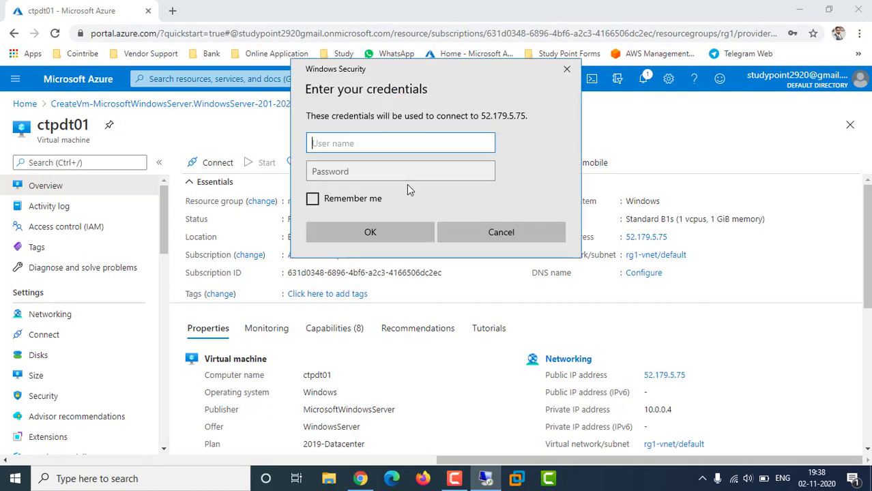
Step: Sign in to the remote computer with user name study and the account password, accepting the unverified certificate
text(study)
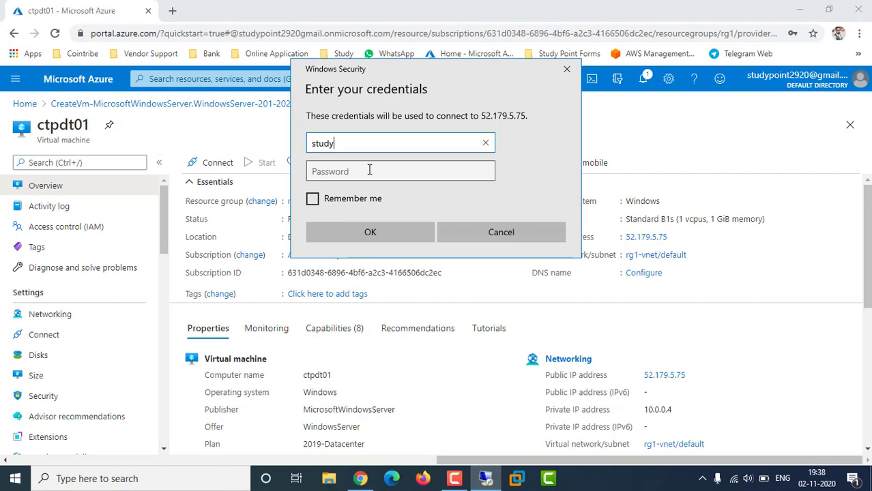
click(369, 170)
text(****)
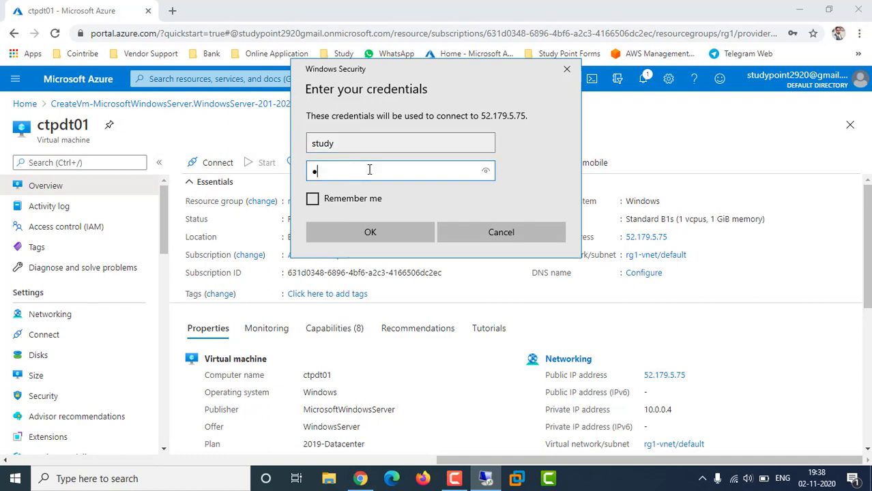
text(******)
key(Return)
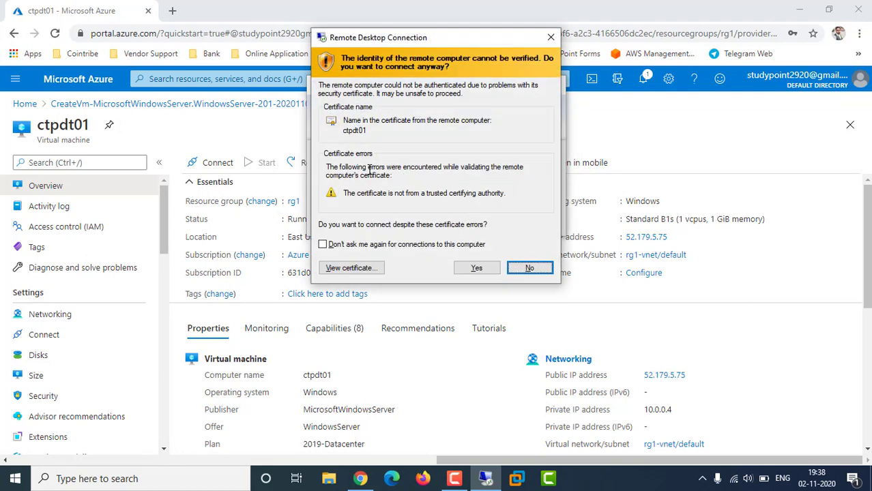
key(alt+y)
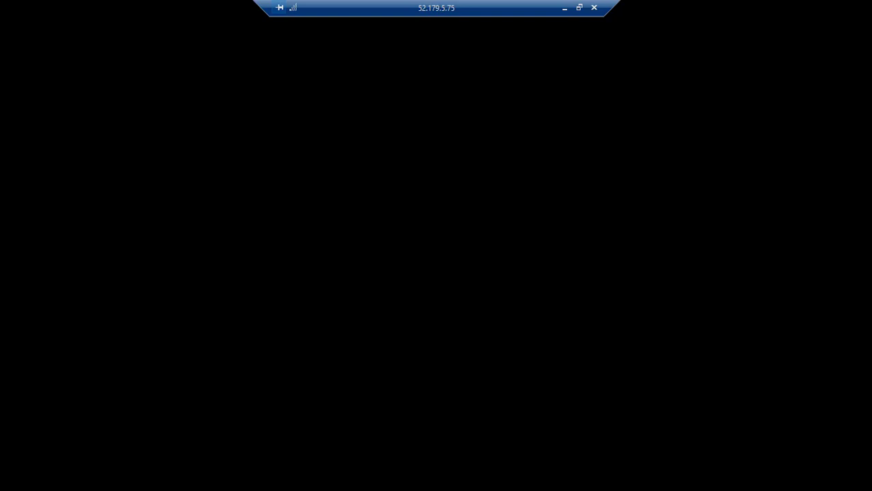
click(565, 8)
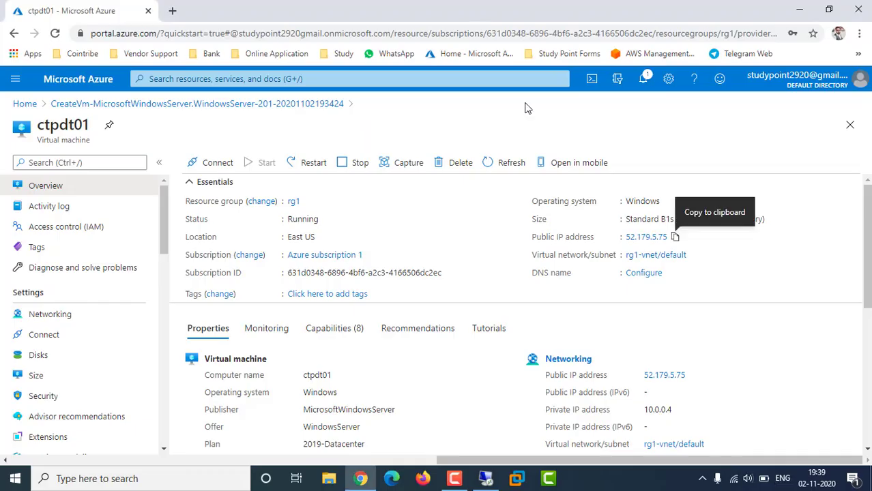
click(487, 480)
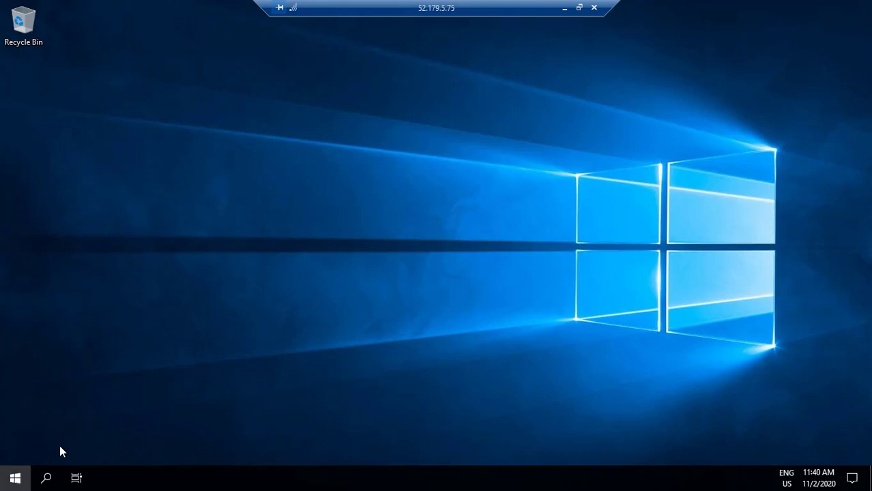
Step: Open File Explorer on the server, allow the PC to be discoverable on the network, and show This PC's drives
key(super)
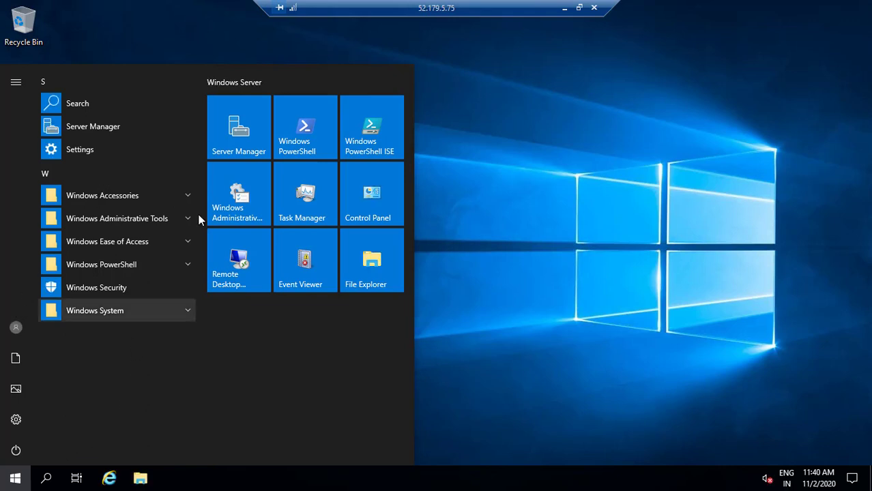
click(371, 265)
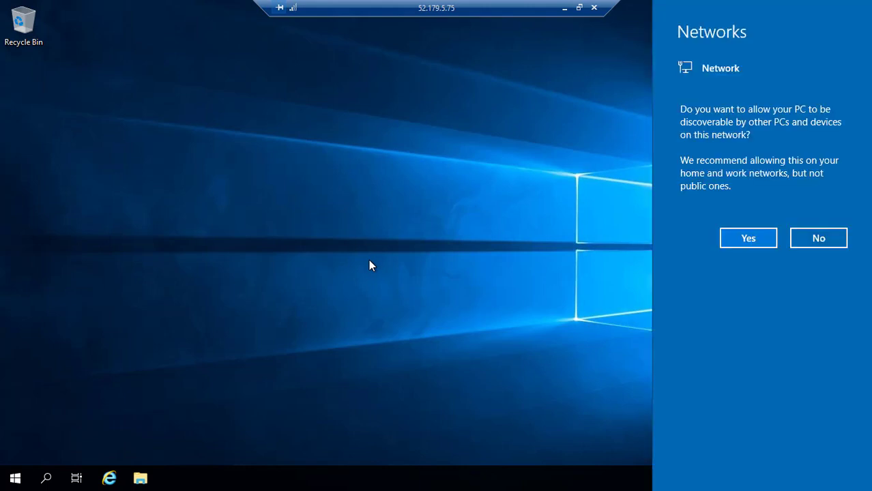
click(744, 240)
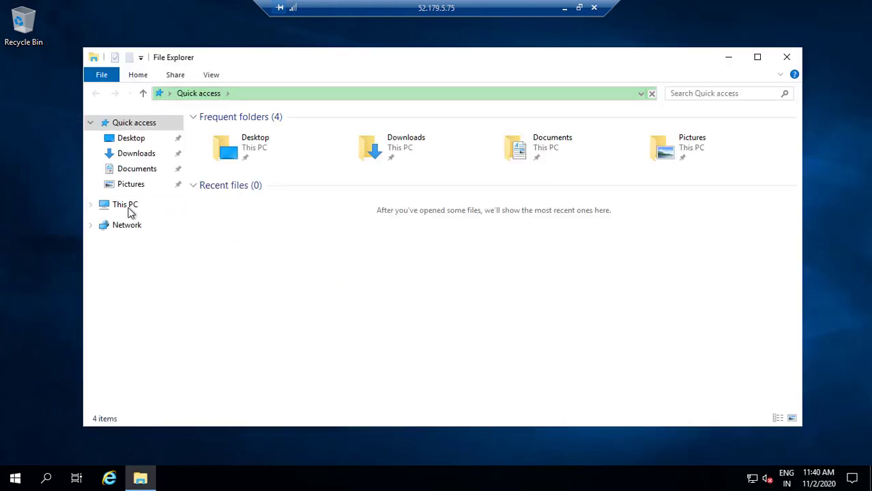
click(125, 205)
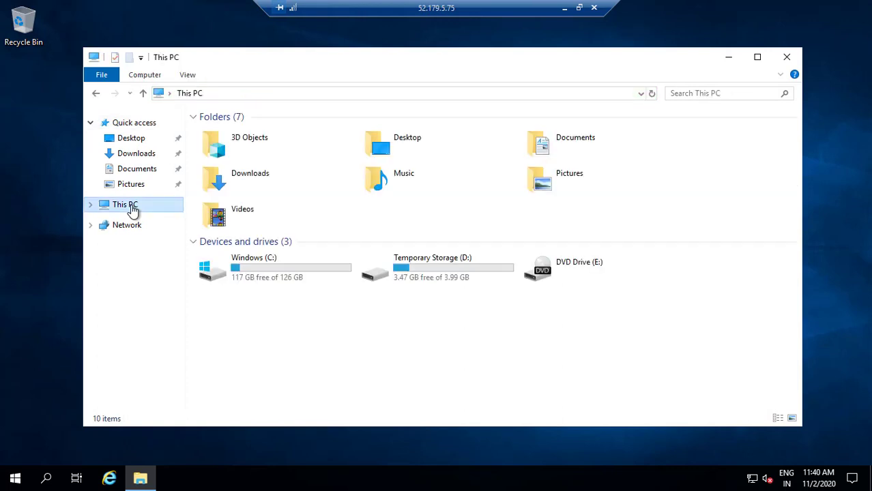
Step: Open Server Manager through This PC's Manage option, minimize File Explorer, and dismiss the Windows Admin Center message permanently
right_click(133, 210)
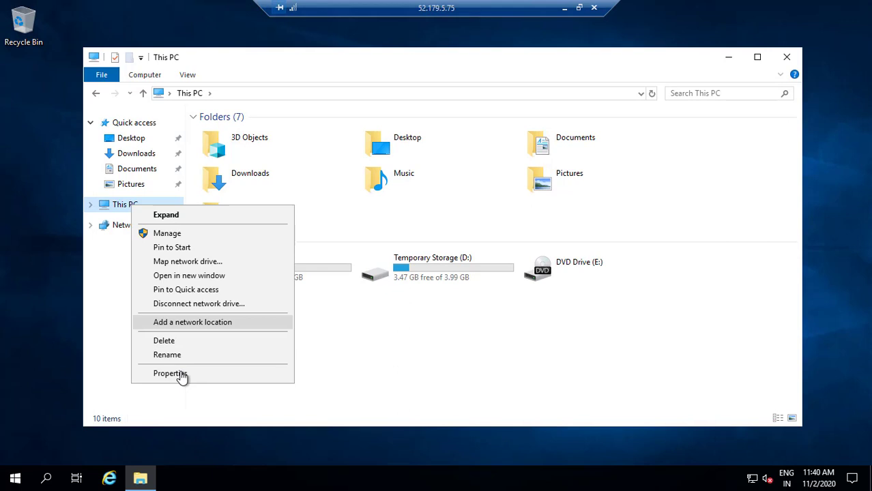
click(172, 235)
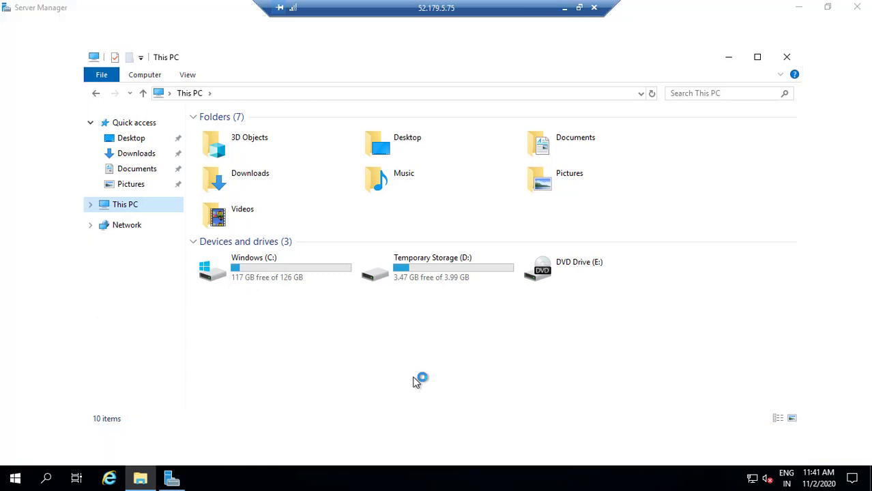
click(729, 58)
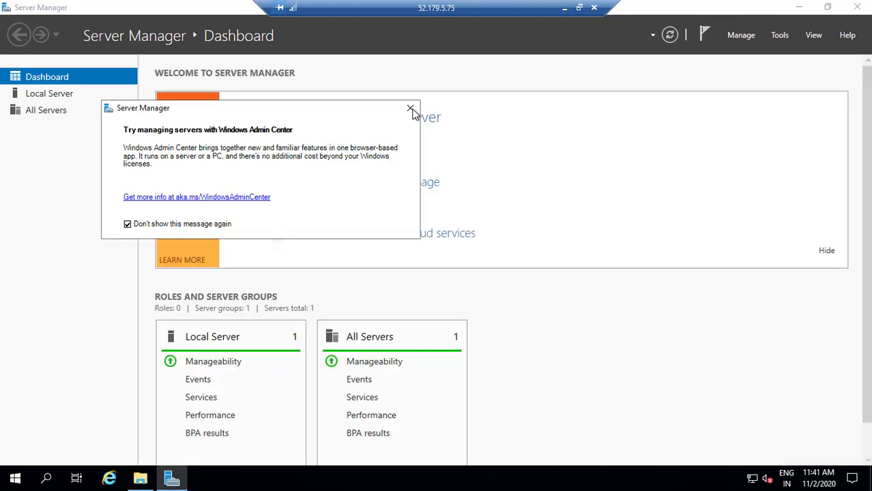
click(410, 109)
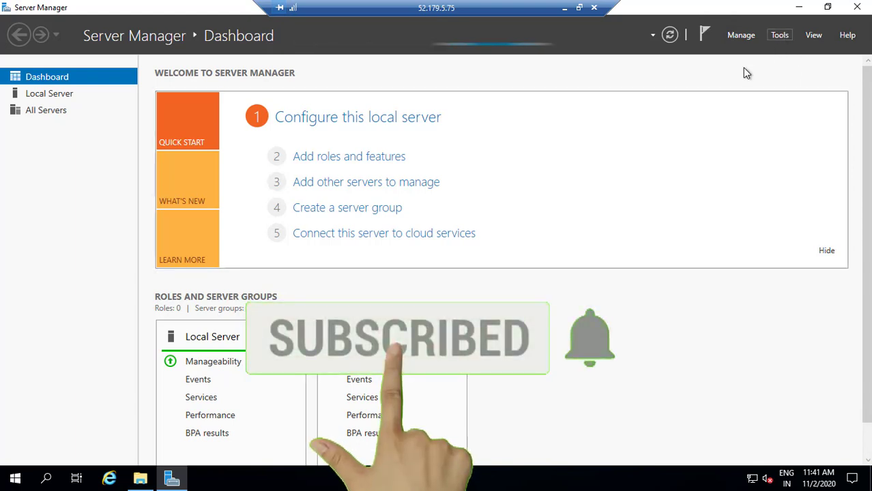
Step: Check Disk 0's size and partitions in Computer Management's Disk Management, then close Computer Management and Server Manager
click(780, 34)
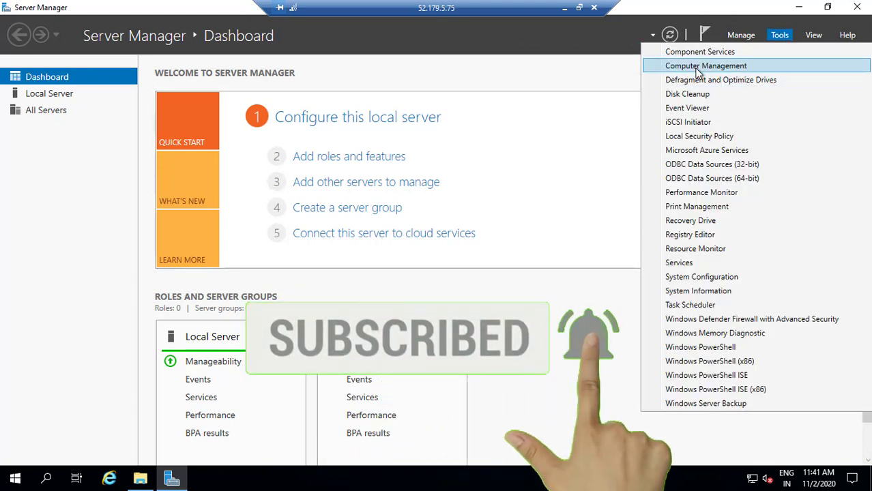
click(697, 68)
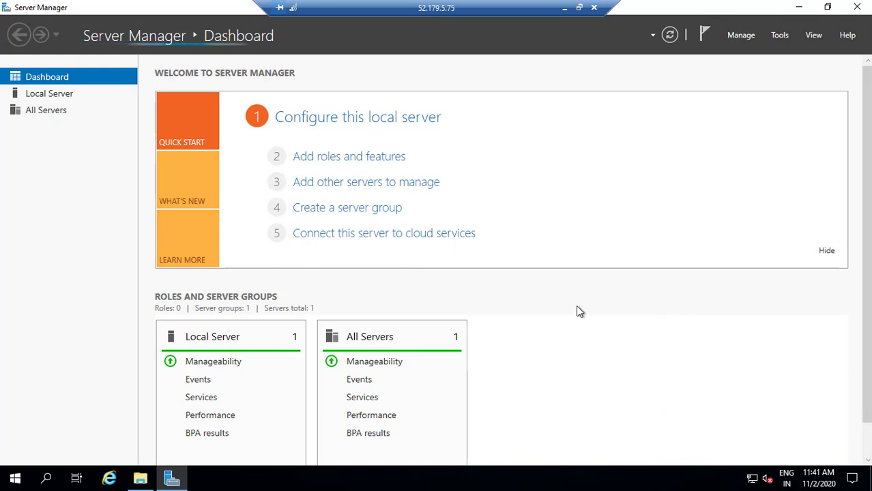
click(91, 185)
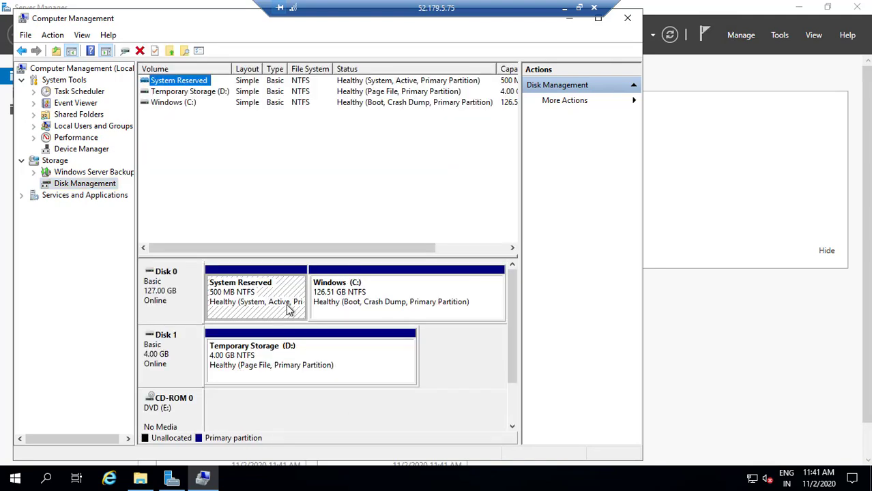
click(163, 300)
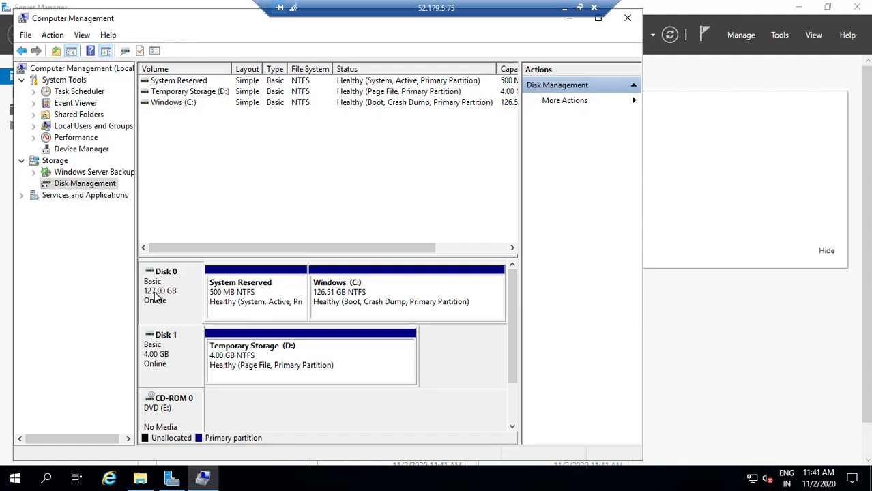
click(627, 18)
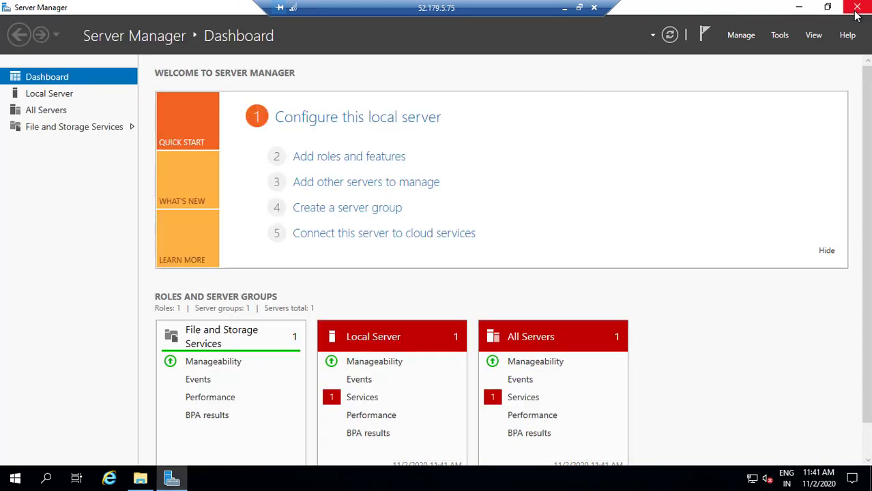
click(857, 8)
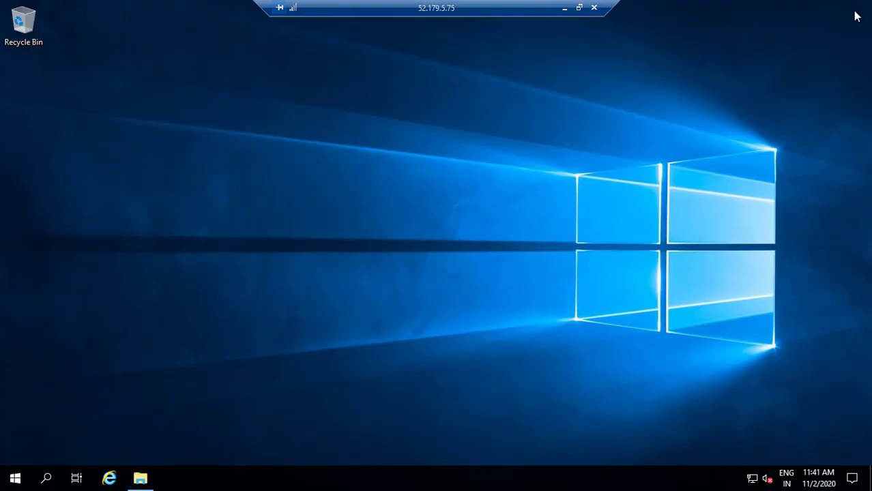
Step: Shut down the remote server with the reason Other (Unplanned) and return to the Azure portal
right_click(13, 478)
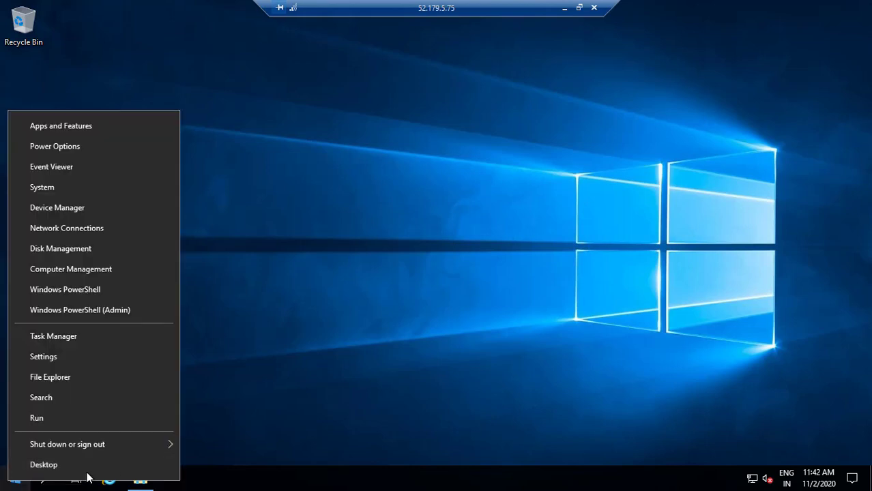
mouse_move(136, 443)
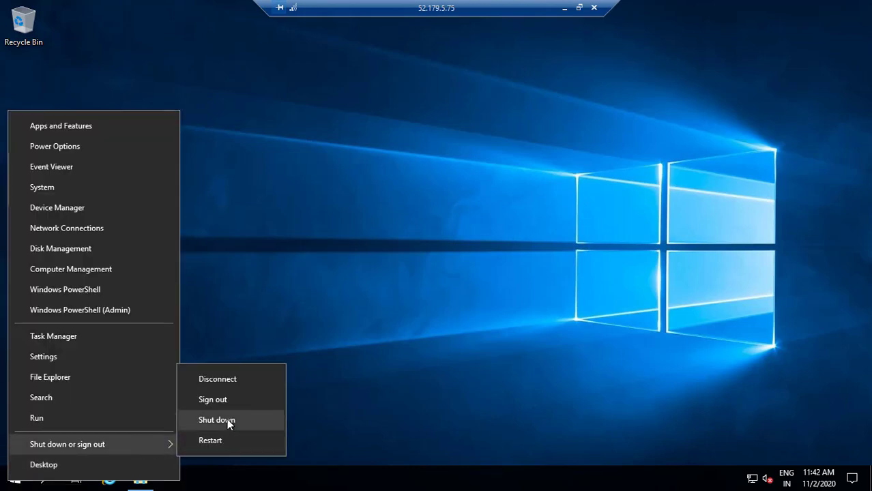
click(228, 421)
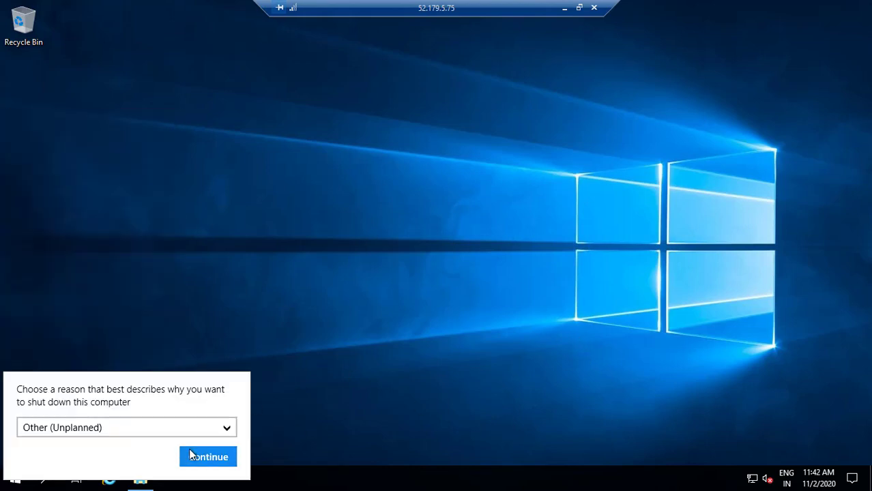
click(191, 457)
click(565, 8)
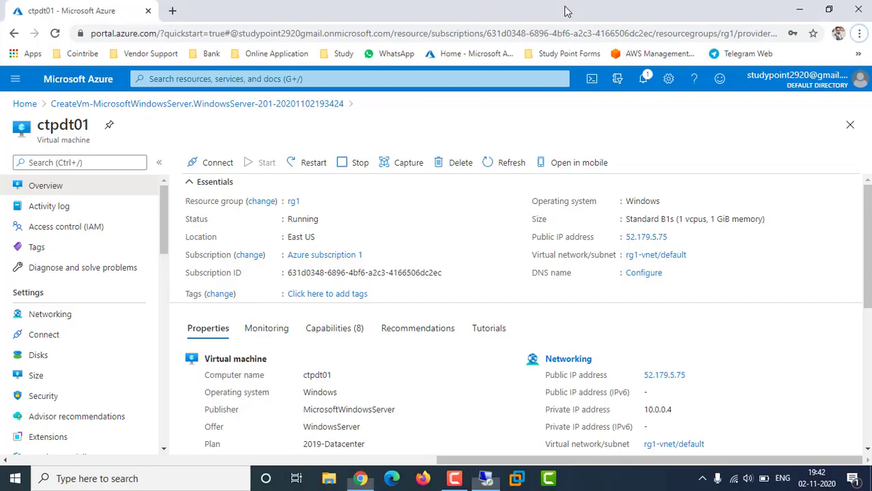
click(485, 479)
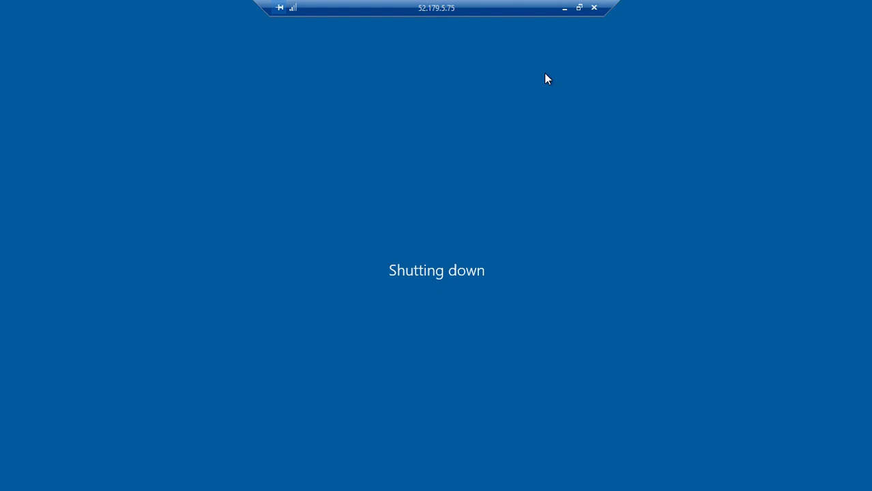
click(564, 8)
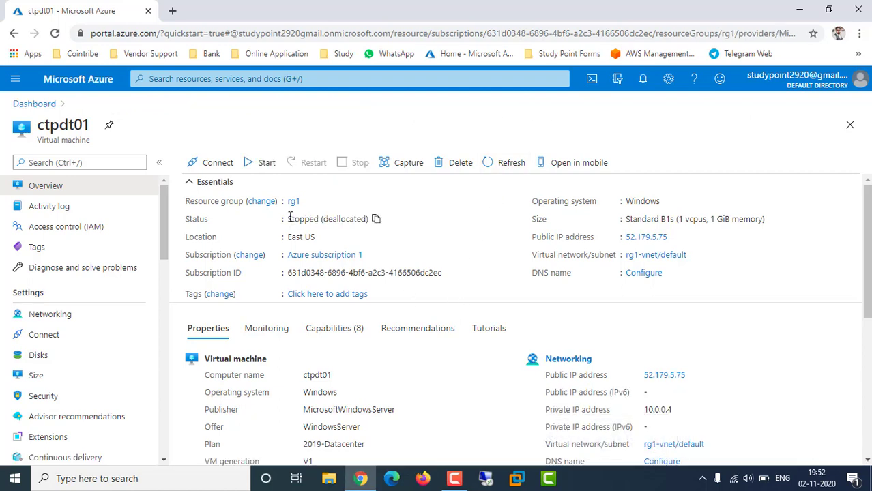
Step: Check the ctpdt01 virtual machine's status and open its OS disk from the machine's disks
drag(288, 219, 400, 246)
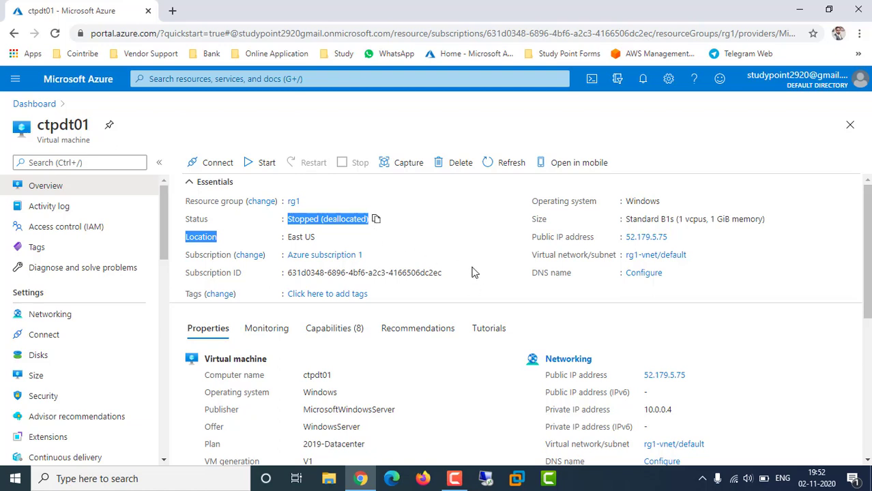
click(40, 355)
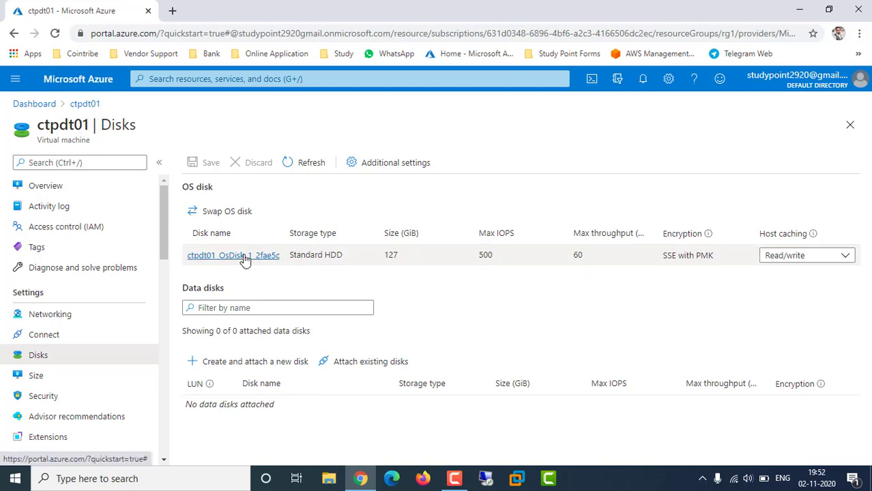
click(237, 257)
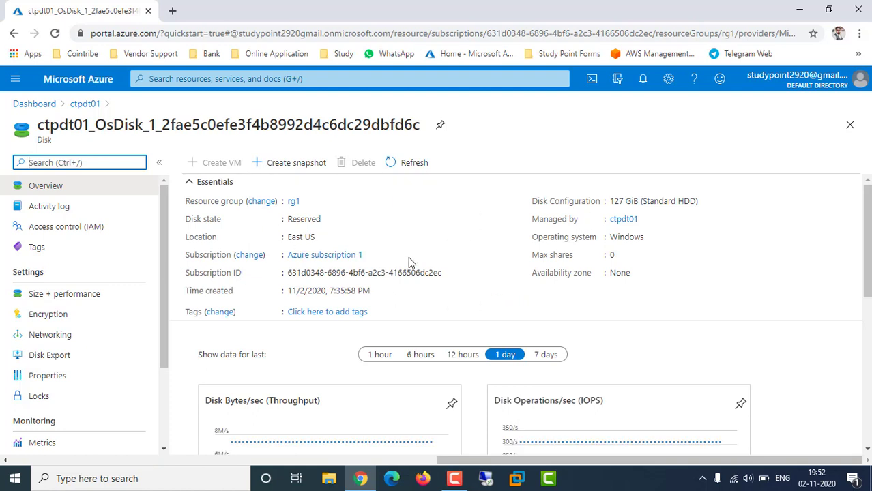
Step: Resize the OS disk to a custom size of 150 GiB and return to the disk's overview
click(71, 300)
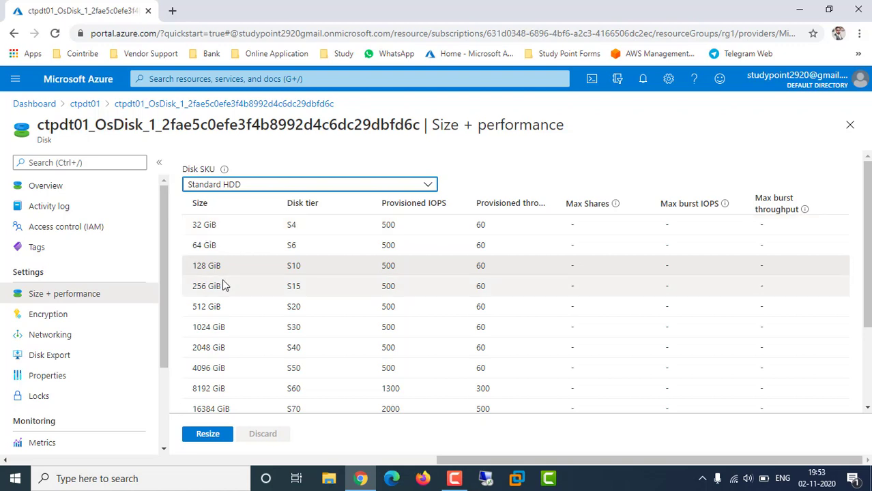
scroll(221, 280, down, 3)
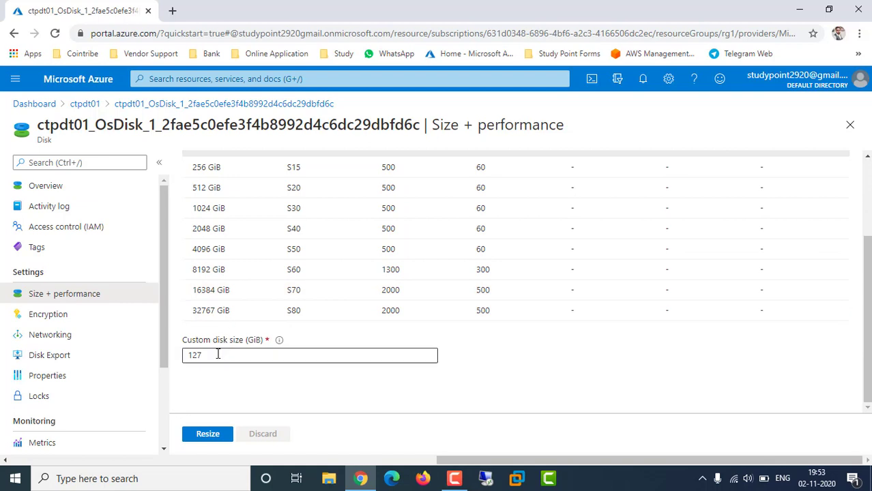
drag(212, 355, 182, 356)
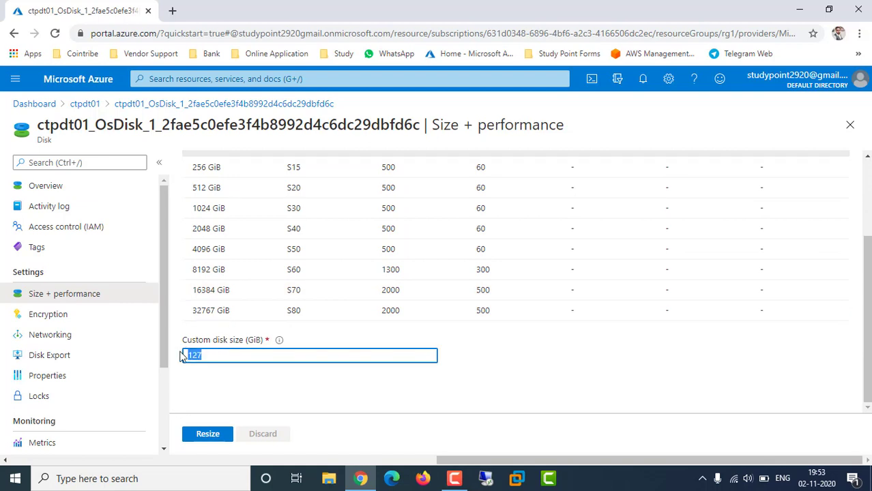
text(150)
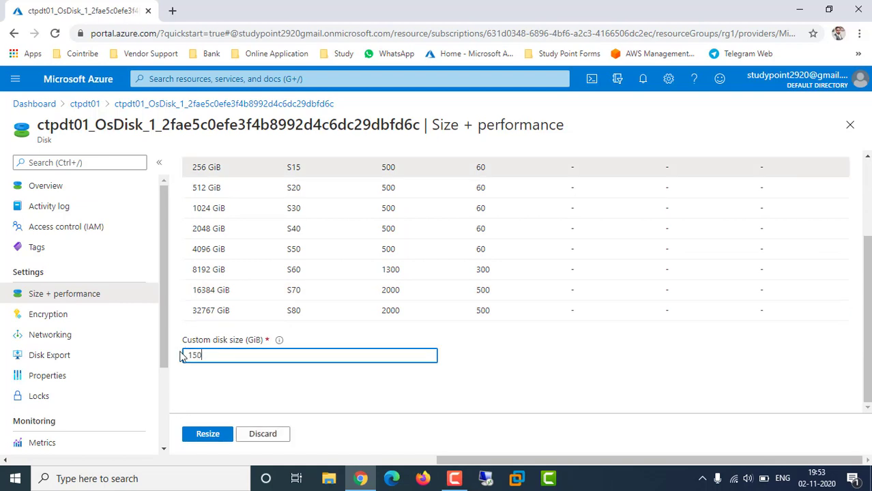
click(202, 435)
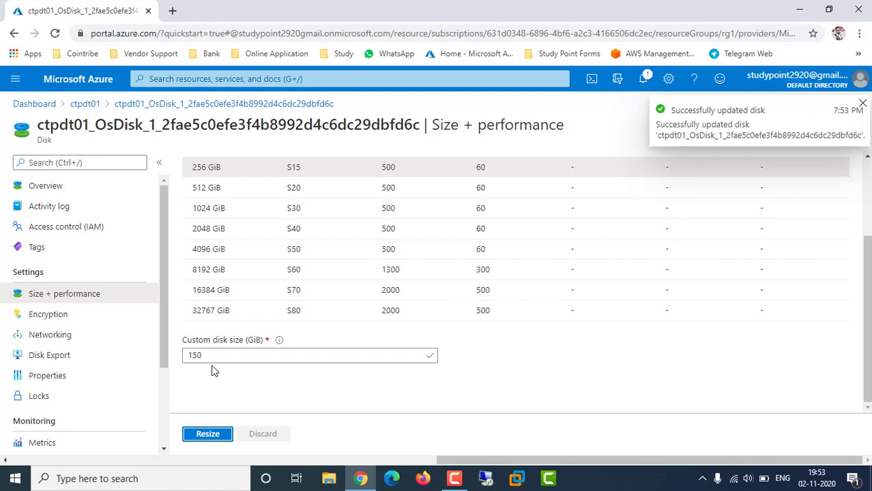
click(58, 188)
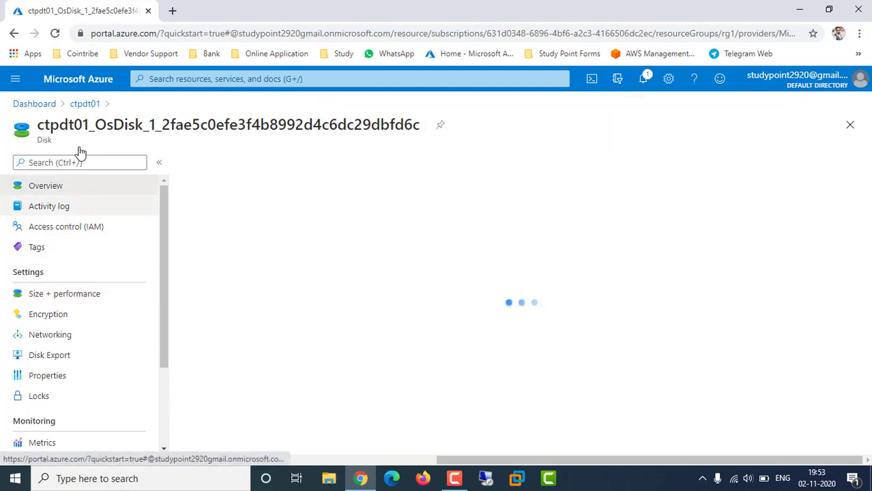
Step: Go to the portal home, open ctpdt01 from the virtual machines list, and check the OS disk's size among its disks
click(41, 106)
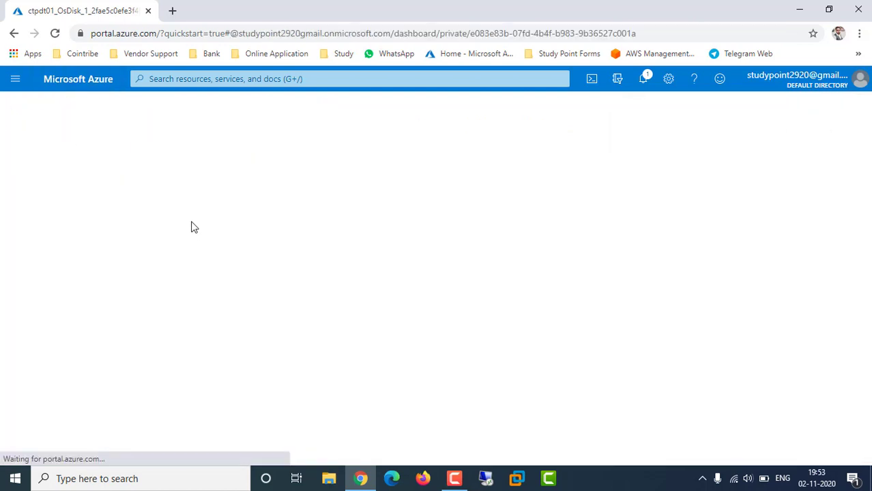
click(17, 80)
click(60, 124)
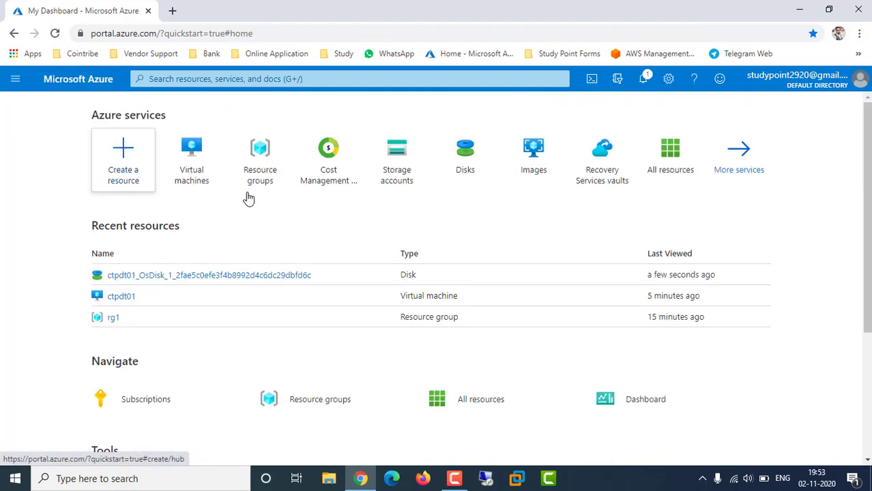
click(190, 170)
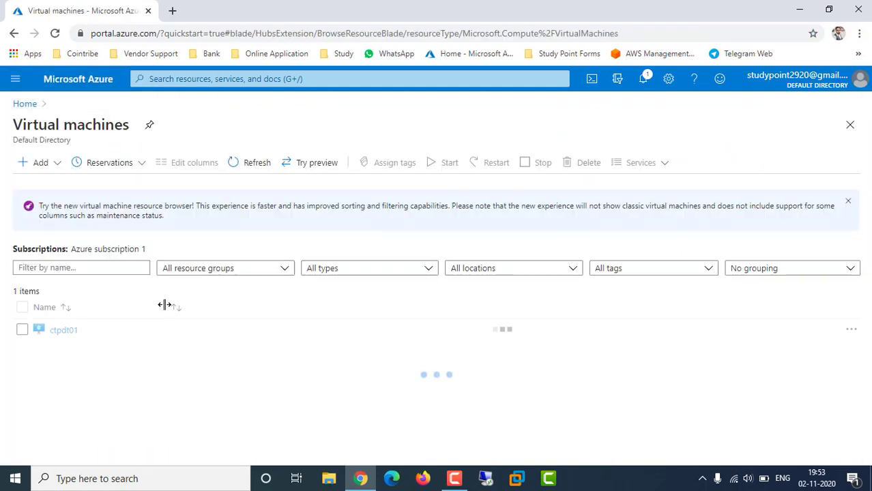
click(58, 331)
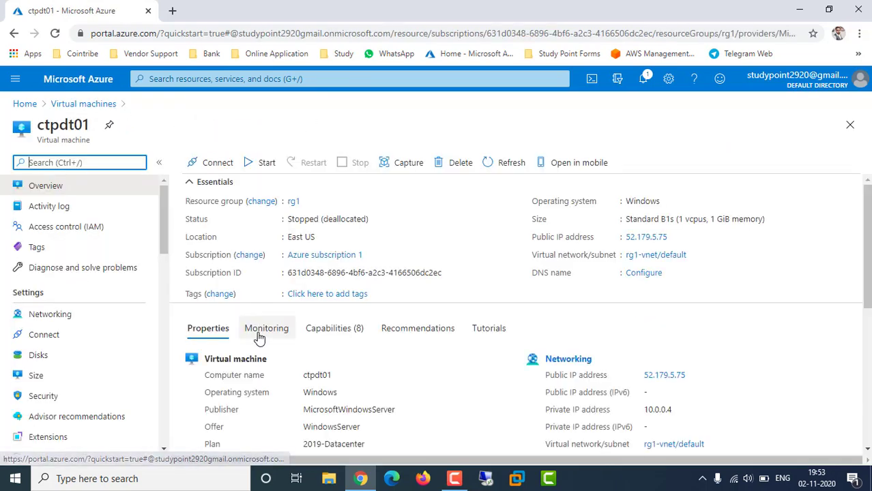
click(40, 356)
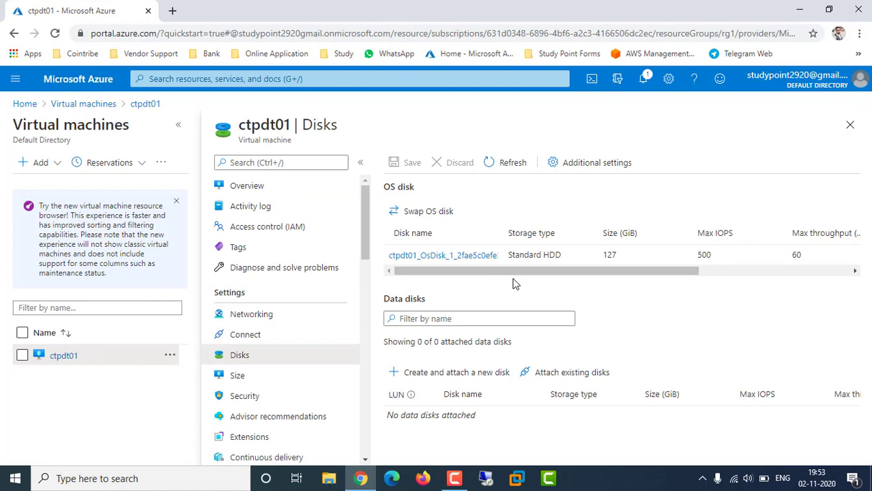
mouse_move(522, 274)
mouse_down()
mouse_move(688, 275)
mouse_move(535, 275)
mouse_up()
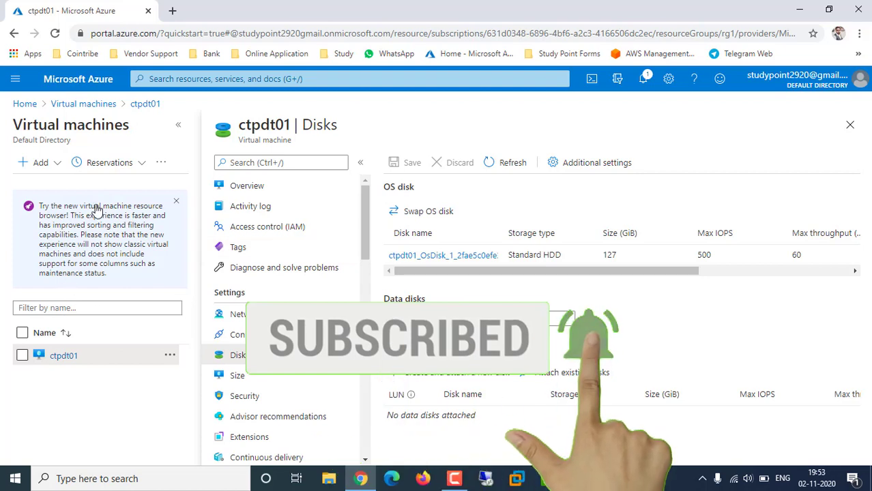
Step: Return to the virtual machines list, reopen ctpdt01's overview, and start the virtual machine
click(84, 104)
click(63, 330)
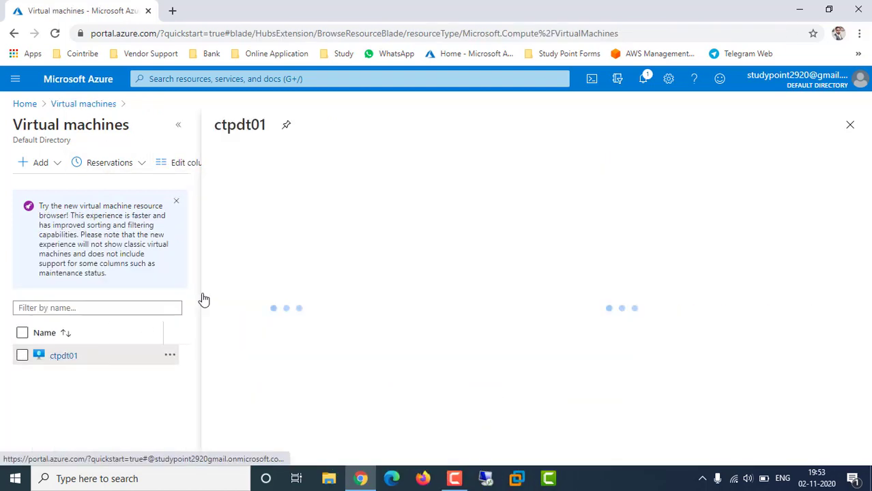
click(159, 167)
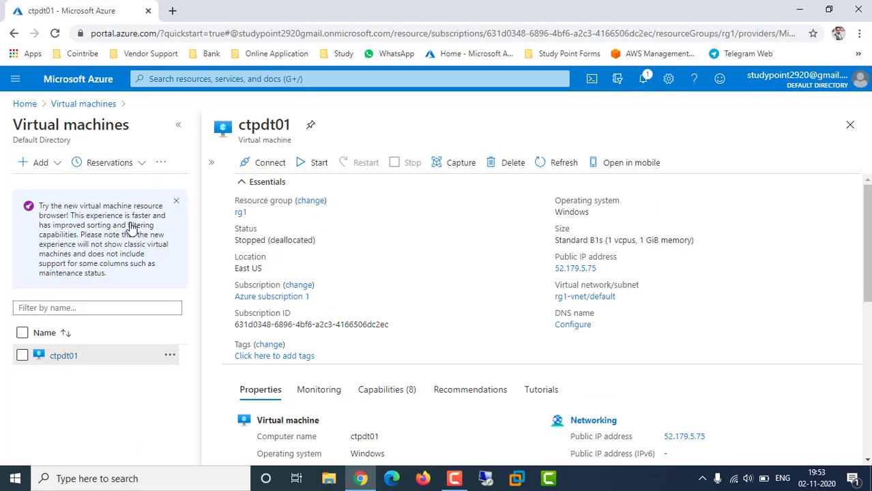
click(318, 164)
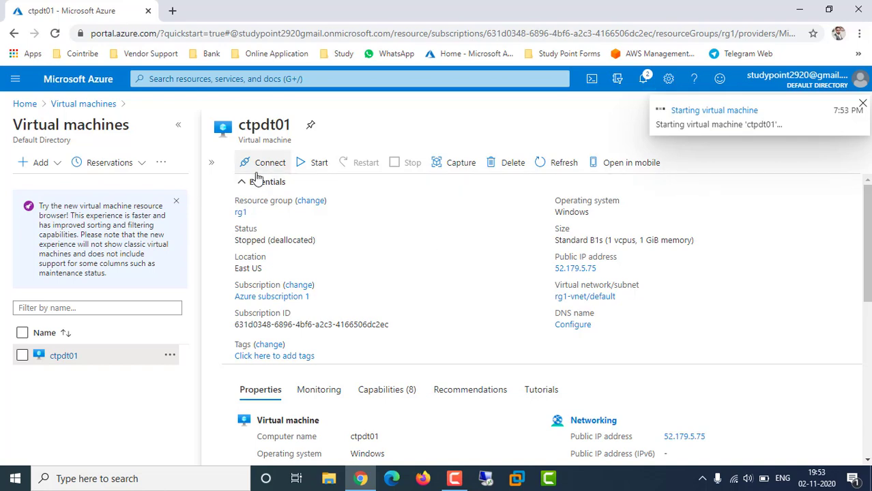
Step: Review ctpdt01's properties in the widened overview and refresh the page to check the virtual machine's status
click(178, 126)
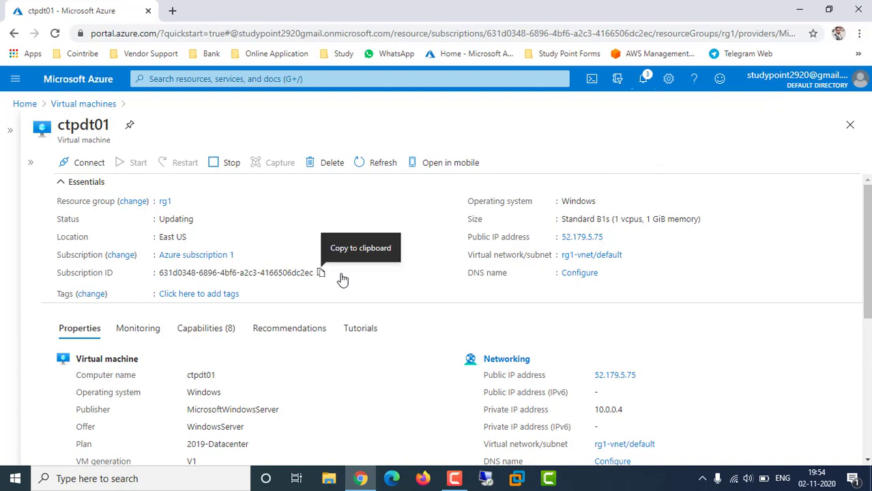
scroll(370, 296, down, 3)
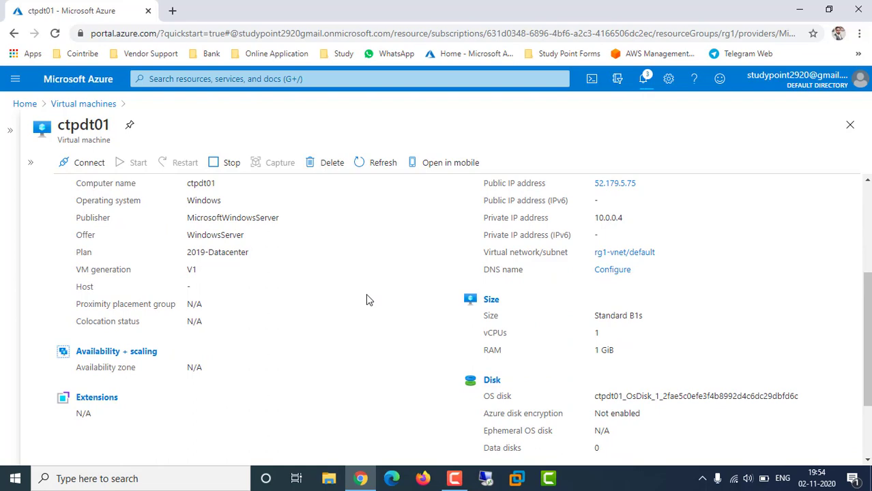
scroll(367, 300, down, 3)
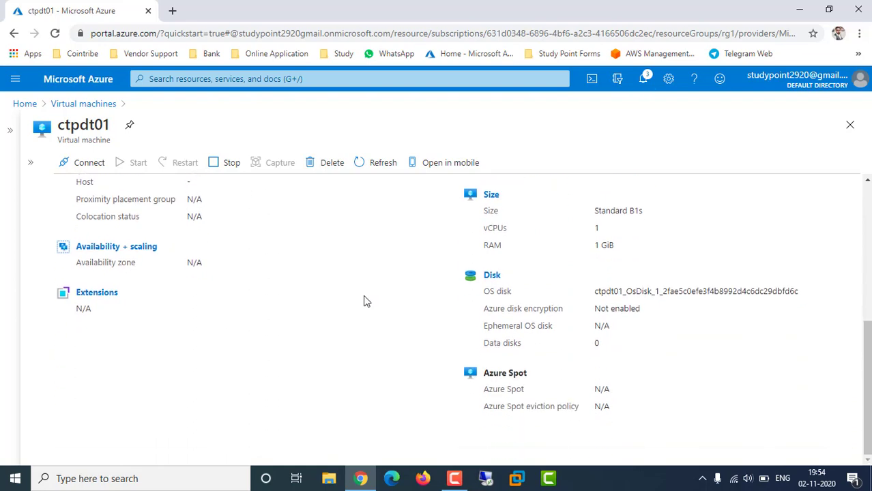
scroll(366, 300, up, 5)
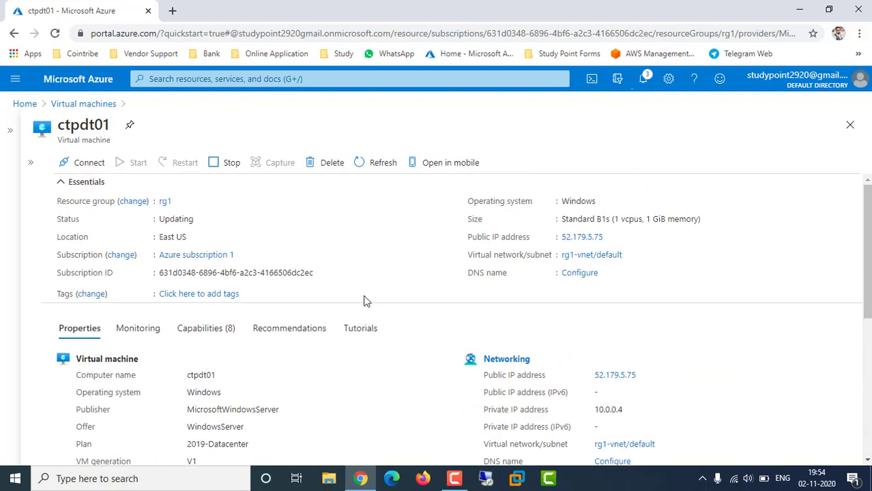
click(381, 166)
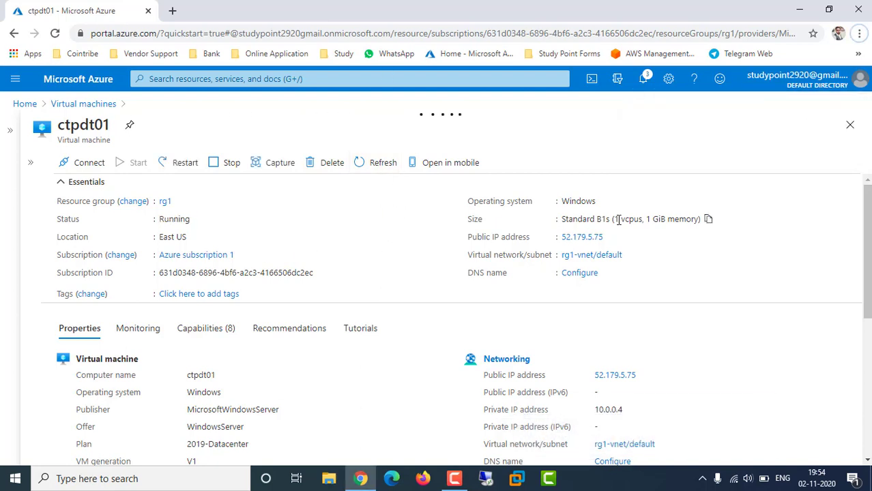
Step: Connect to 52.179.5.75 through Remote Desktop Connection, accepting the untrusted certificate
click(486, 478)
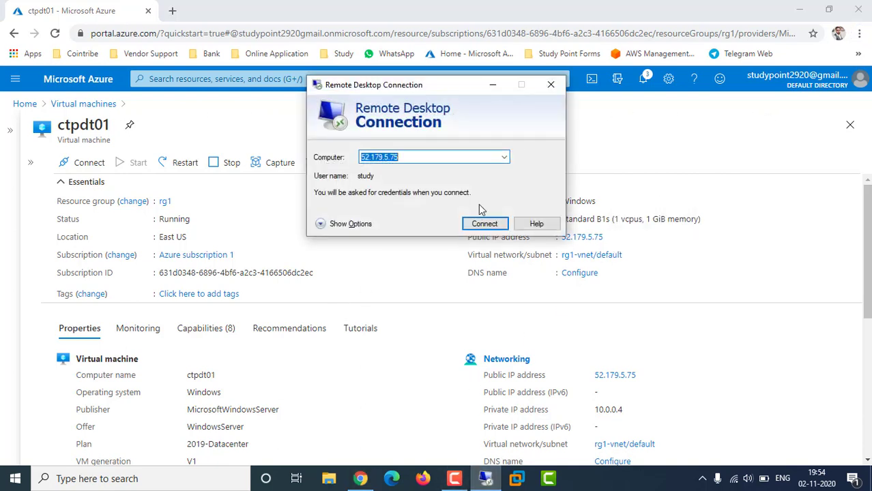
click(484, 224)
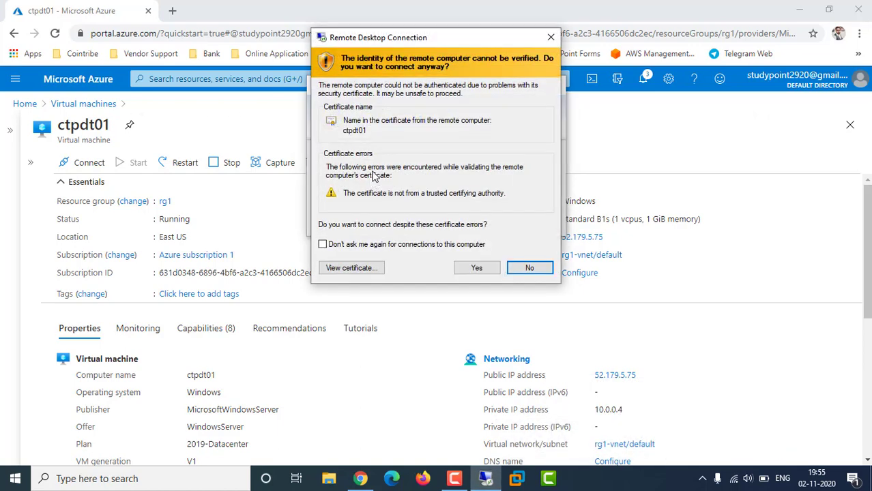
click(475, 268)
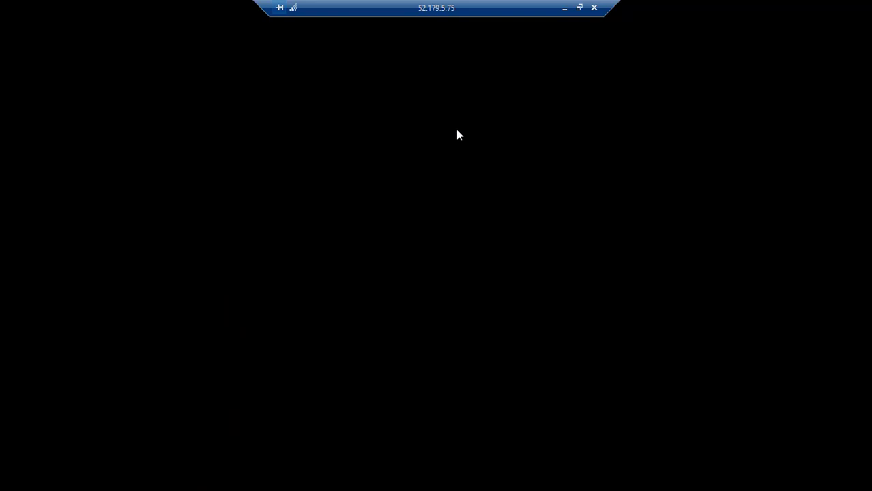
click(563, 9)
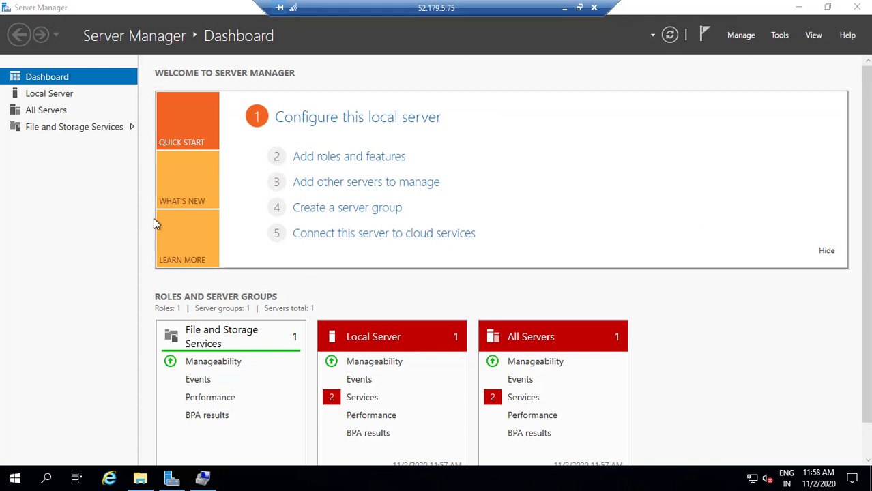
Step: Close Server Manager and compare the Windows (C:) capacity in This PC with Disk 0's partitions and unallocated space in Disk Management
click(862, 8)
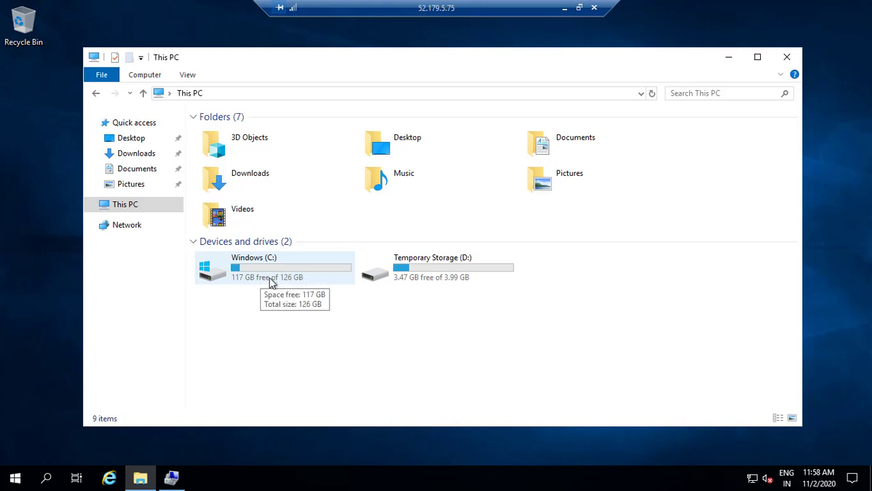
click(301, 273)
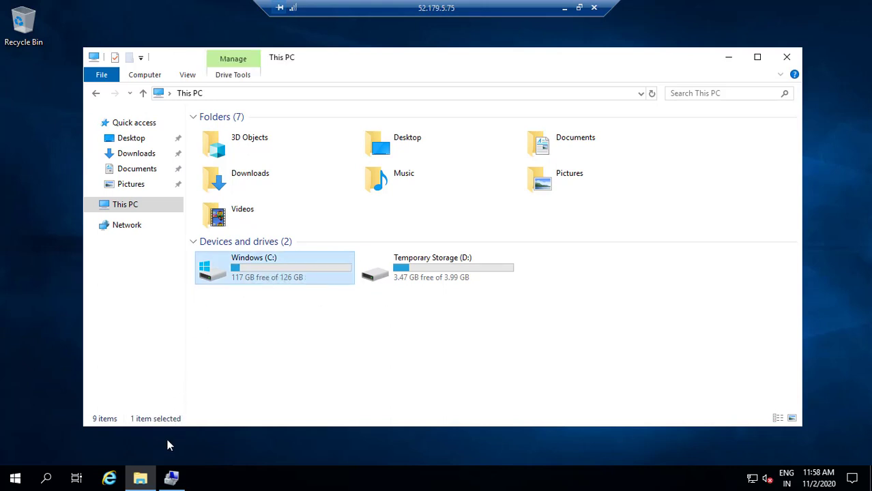
click(173, 479)
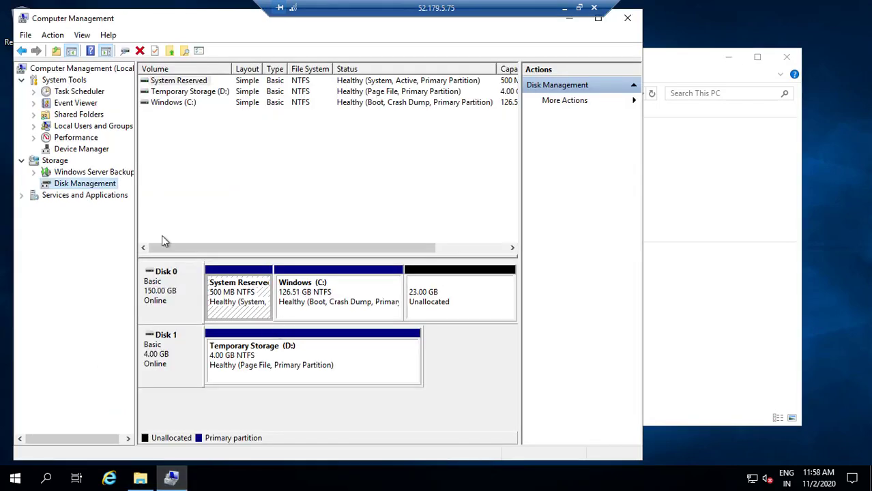
click(446, 302)
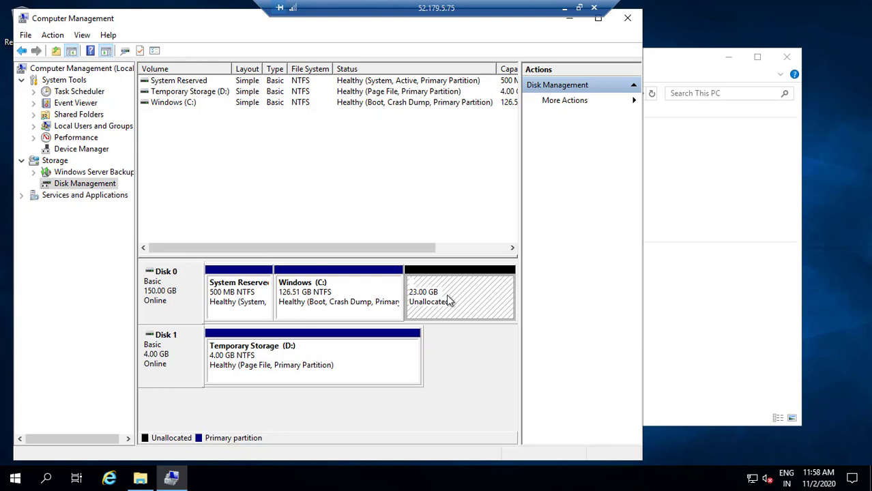
click(334, 294)
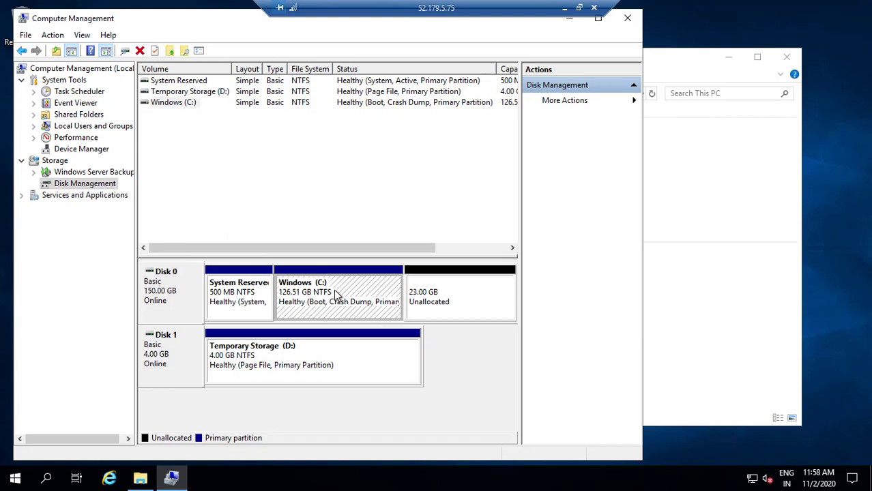
click(456, 287)
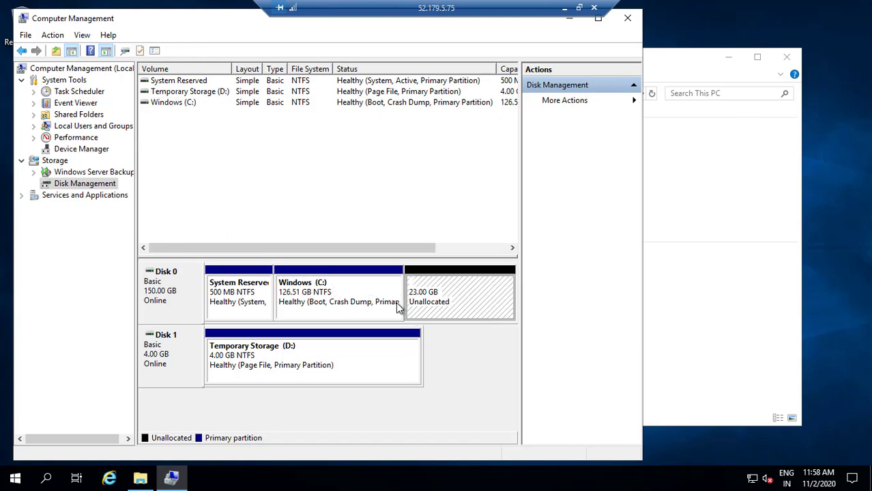
Step: Extend the Windows (C:) volume with 23551 MB of Disk 0's unallocated space using the Extend Volume Wizard
right_click(297, 294)
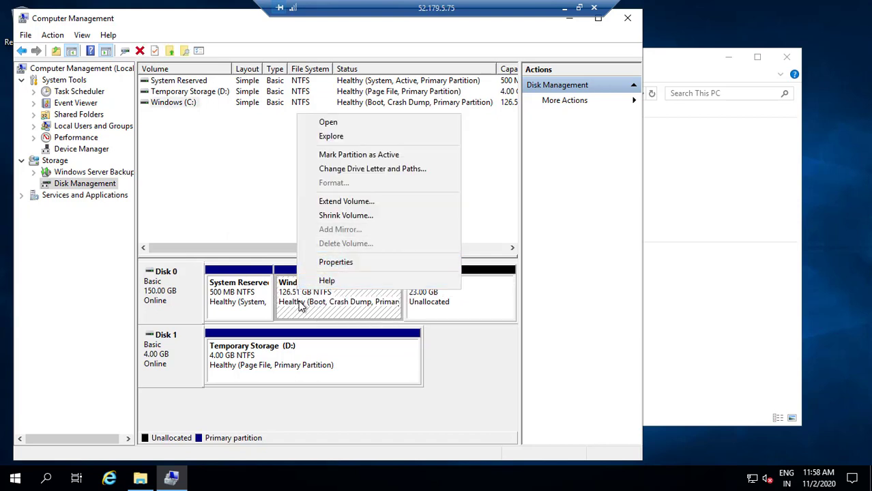
click(295, 299)
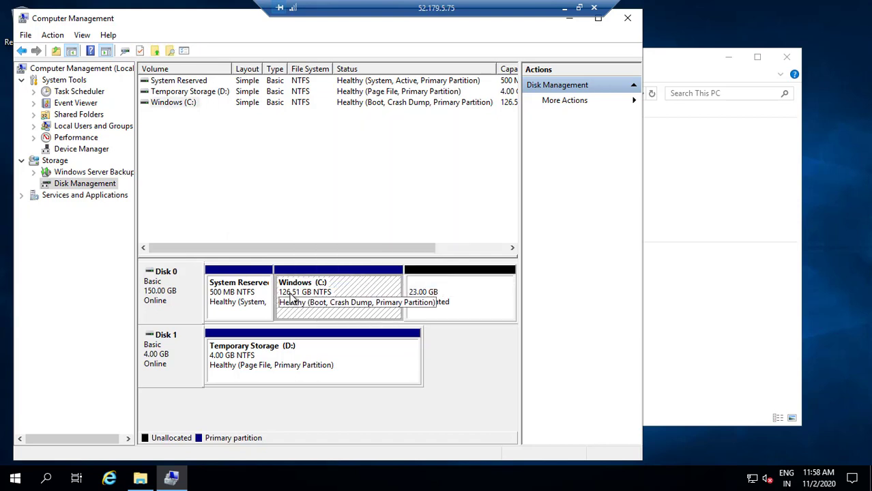
right_click(325, 302)
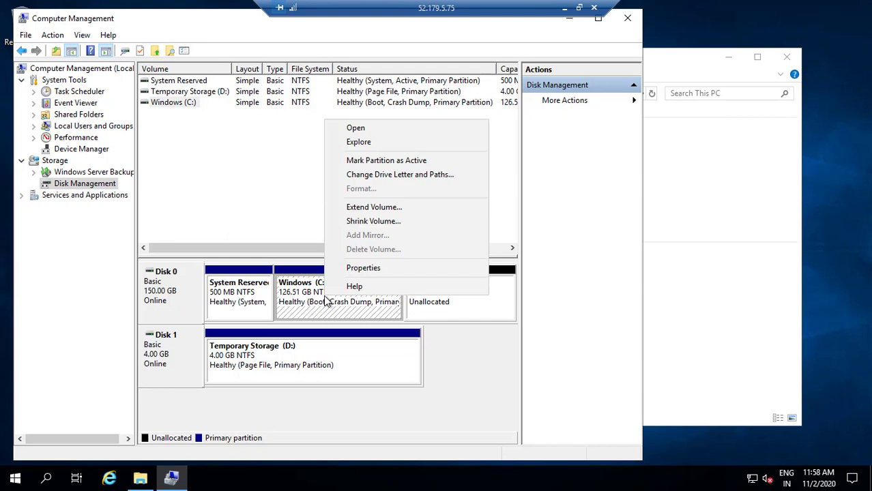
click(386, 210)
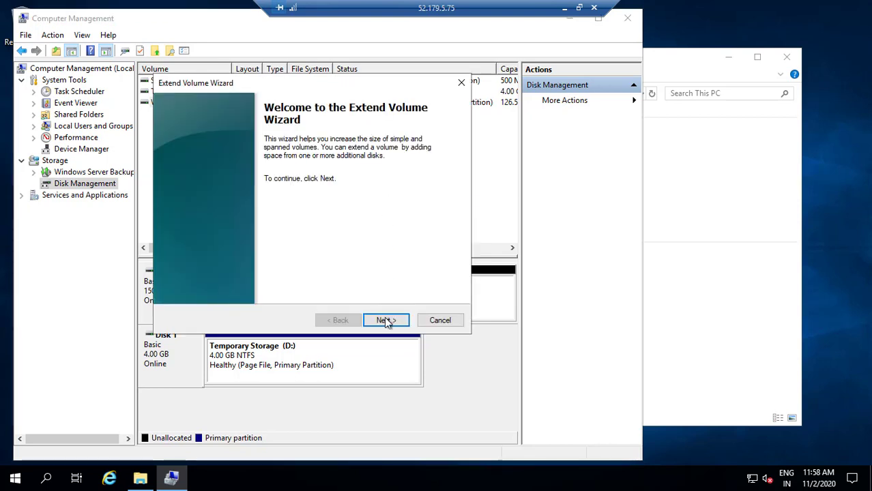
click(387, 320)
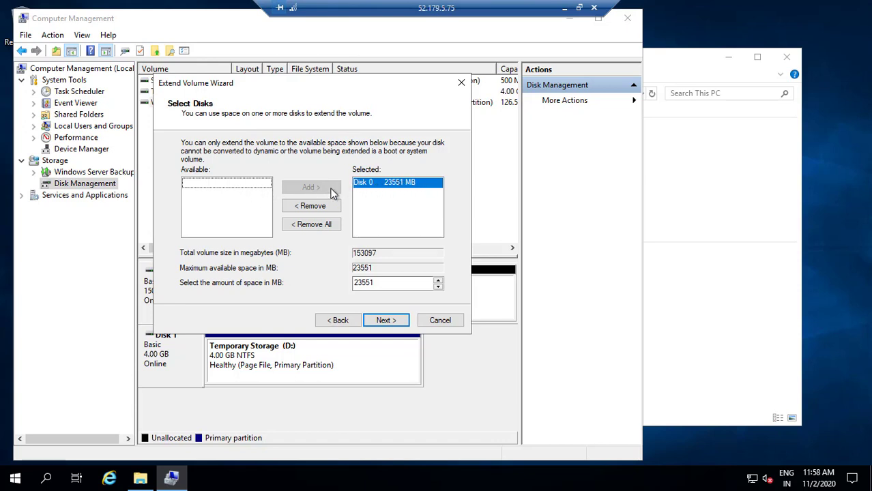
click(369, 282)
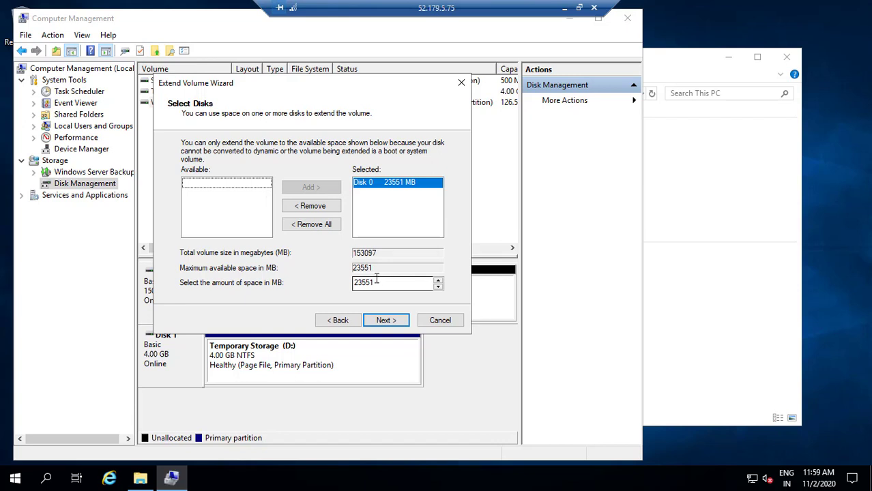
click(387, 323)
click(385, 322)
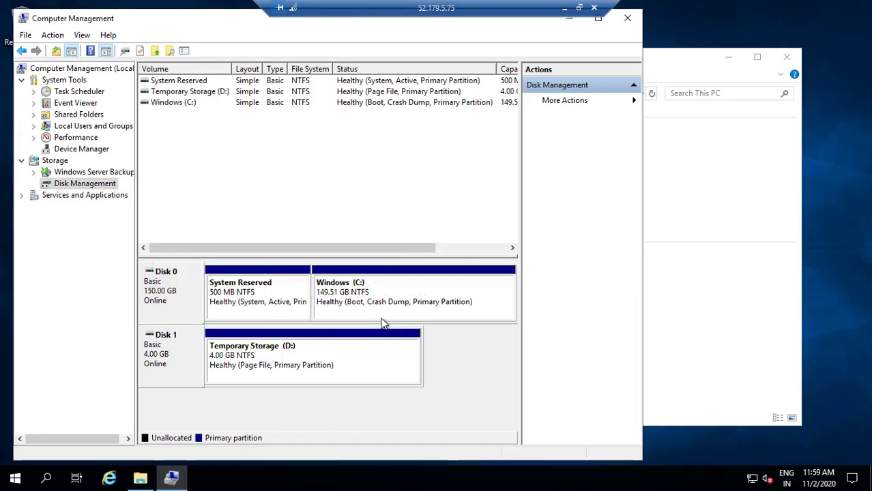
Step: Inspect the extended Windows (C:) volume alongside the Temporary Storage (D:) and System Reserved partitions
click(342, 304)
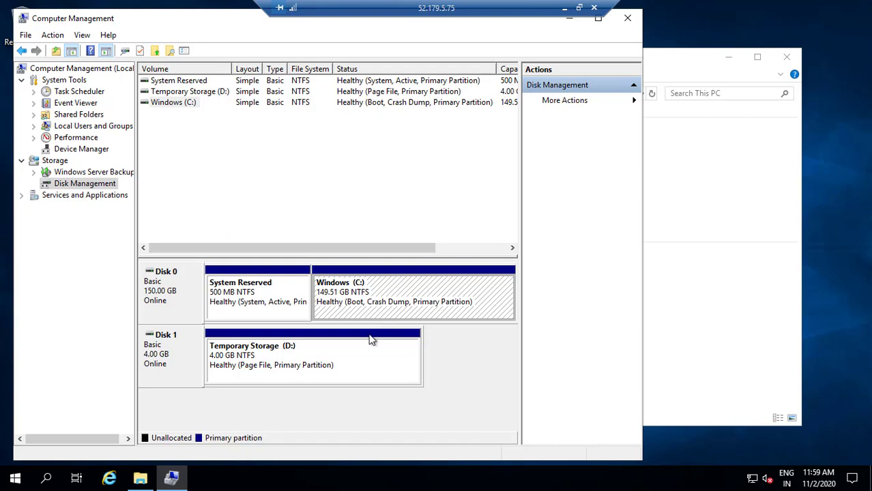
click(335, 352)
click(362, 303)
click(286, 307)
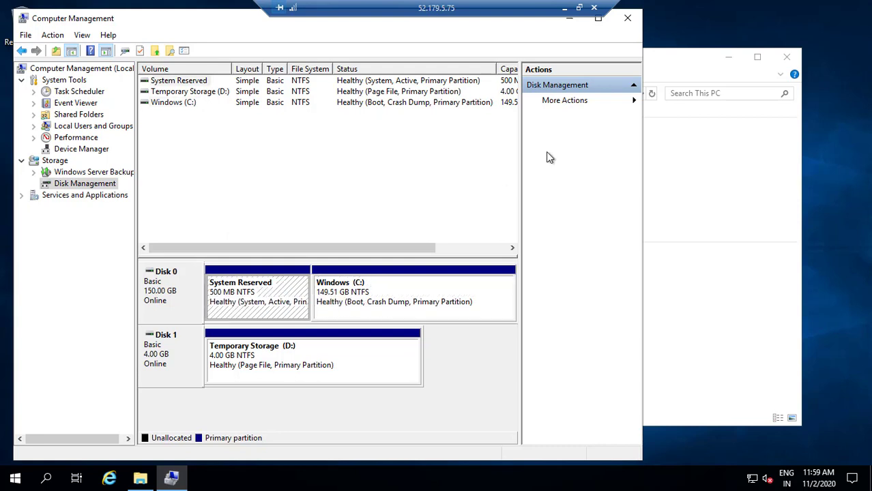